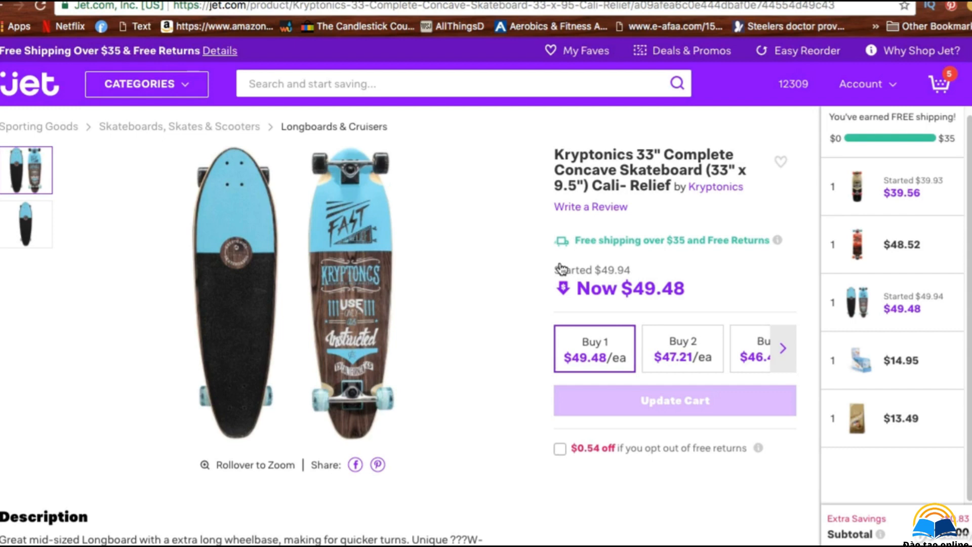
Step: Capture a screenshot of the skateboard's product images on the Jet.com product page
{"action": "scroll", "coordinate": [560, 269], "scroll_direction": "down", "scroll_amount": 1}
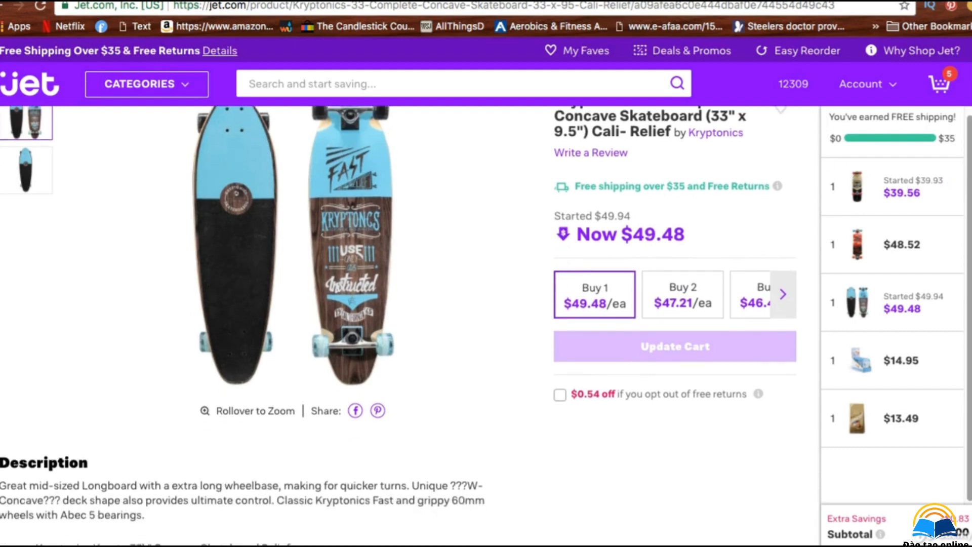
{"action": "scroll", "coordinate": [561, 268], "scroll_direction": "up", "scroll_amount": 1}
{"action": "mouse_move", "coordinate": [306, 200]}
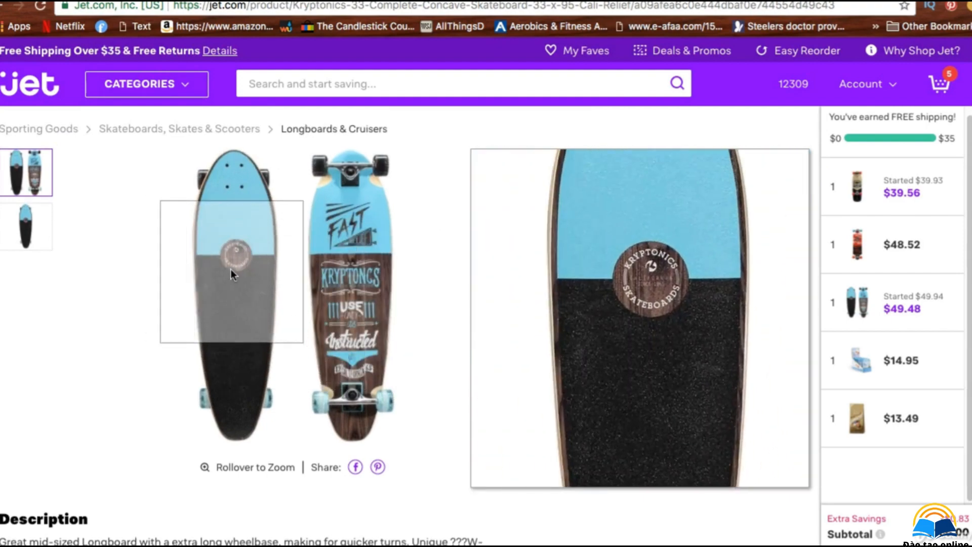
{"action": "right_click", "coordinate": [238, 270]}
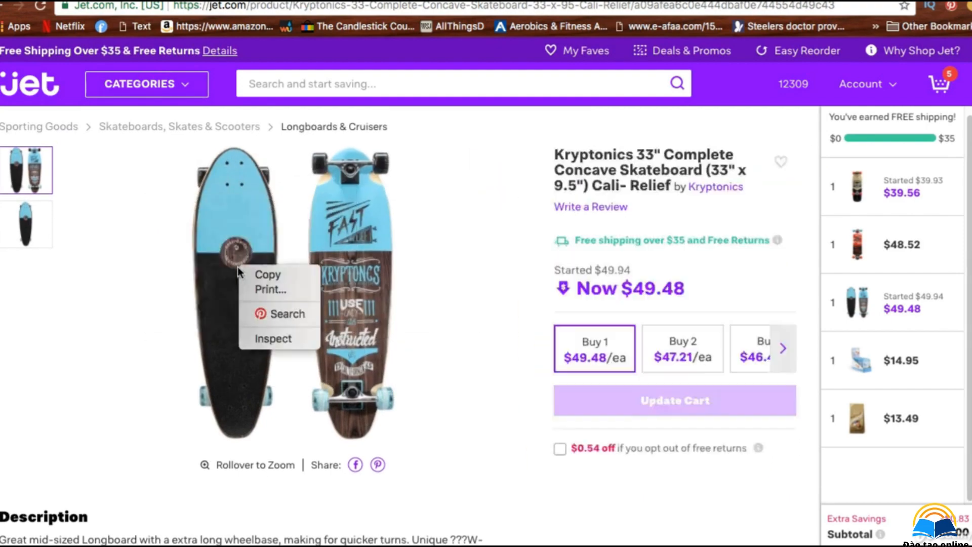
{"action": "left_click", "coordinate": [430, 317]}
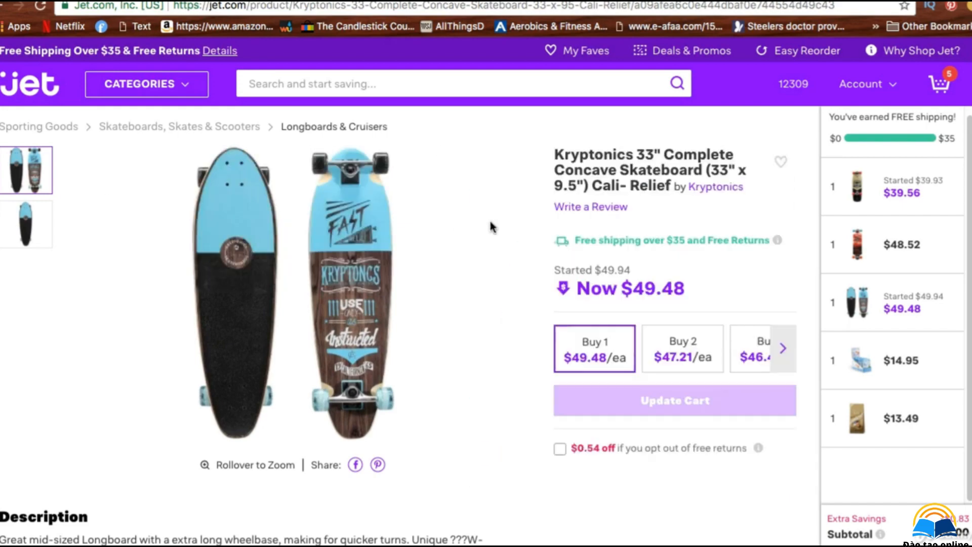
{"action": "scroll", "coordinate": [490, 228], "scroll_direction": "down", "scroll_amount": 1}
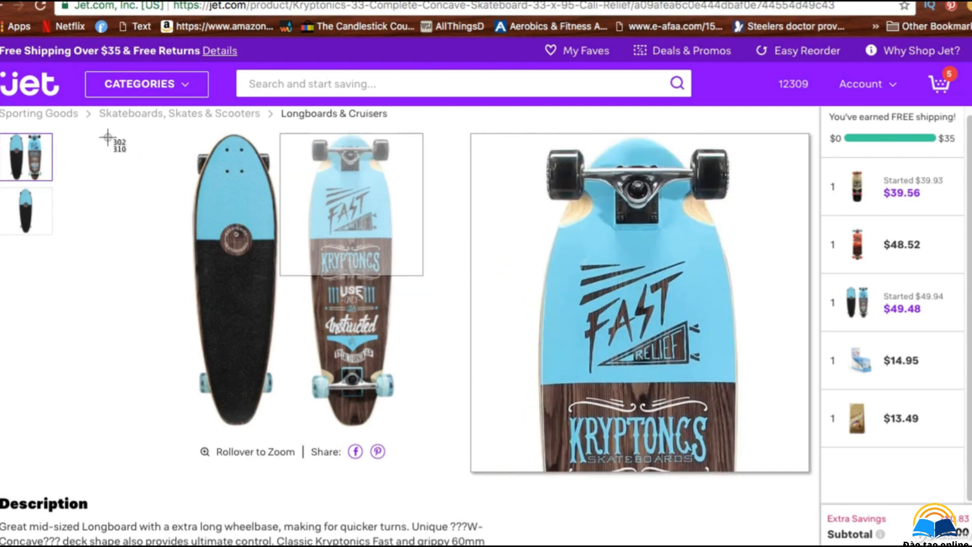
{"action": "key", "text": "super+shift+4"}
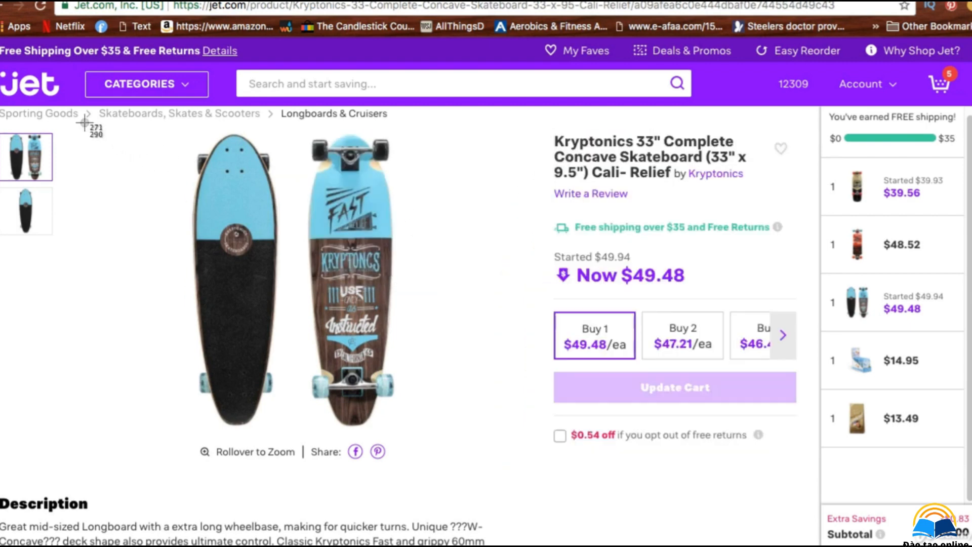
{"action": "left_click_drag", "start_coordinate": [84, 122], "coordinate": [524, 436]}
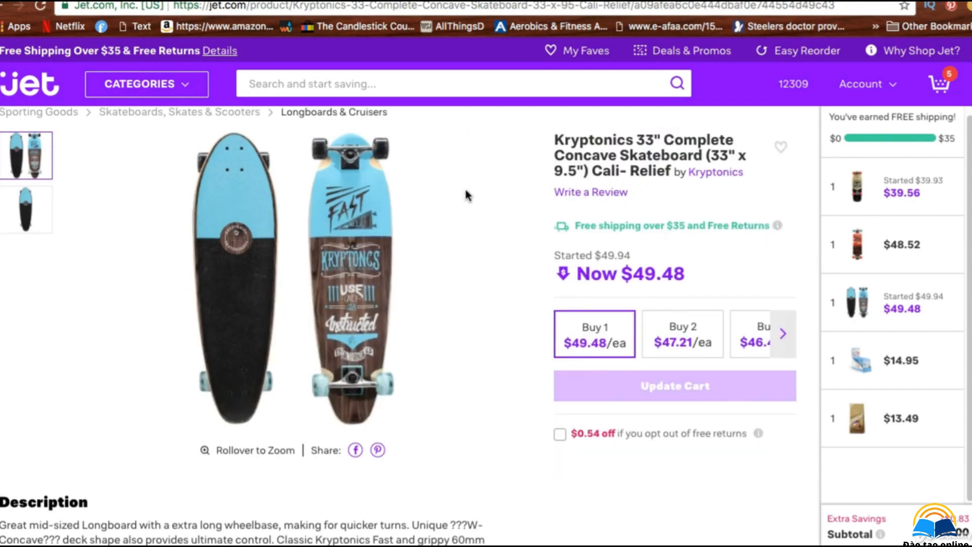
Step: Copy the product title text 'Kryptonics 33" Complete Concave Skateboard'
{"action": "left_click_drag", "start_coordinate": [557, 140], "coordinate": [710, 153]}
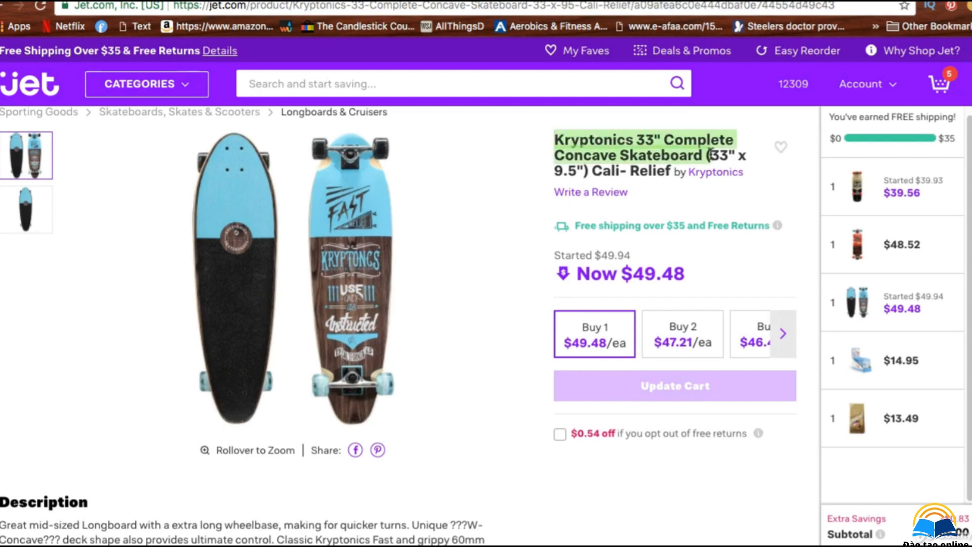
{"action": "right_click", "coordinate": [707, 153]}
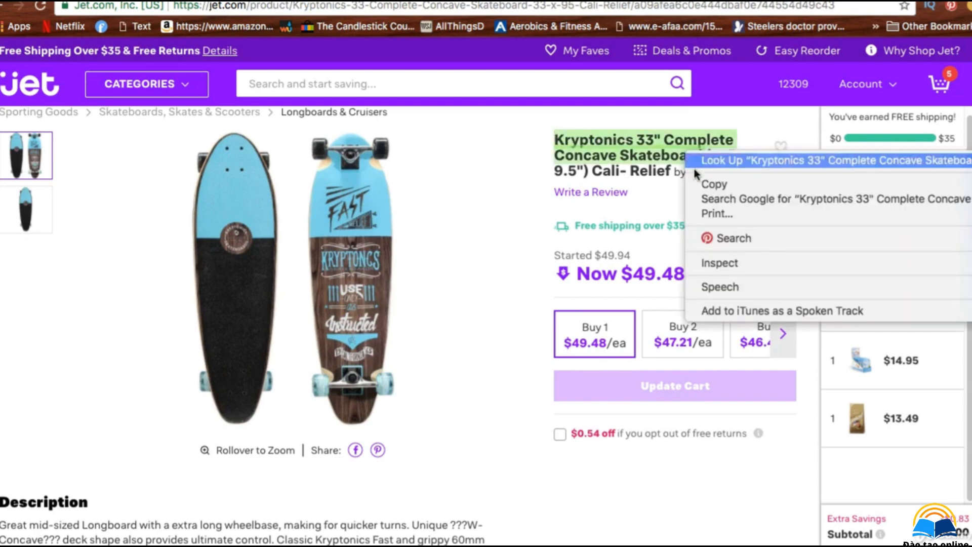
{"action": "left_click", "coordinate": [741, 184]}
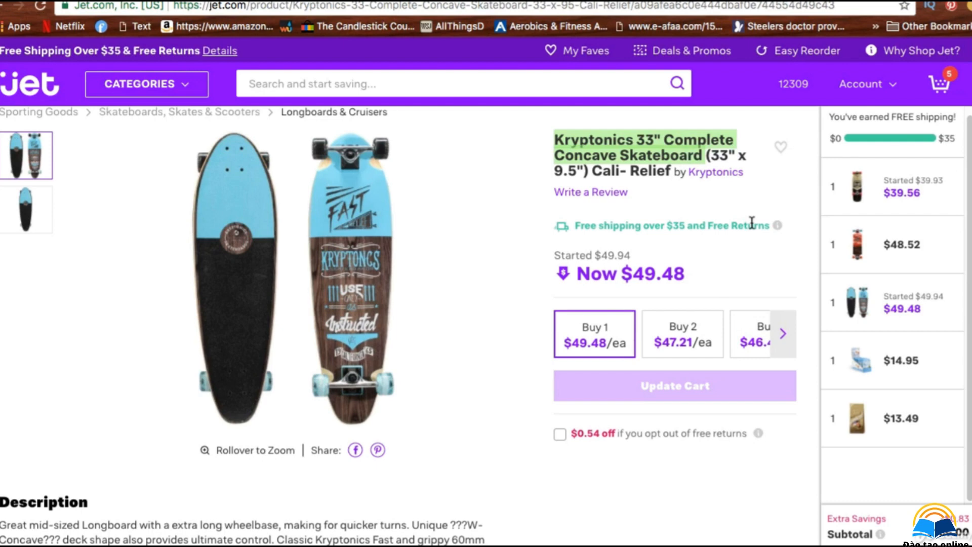
{"action": "right_click", "coordinate": [657, 155]}
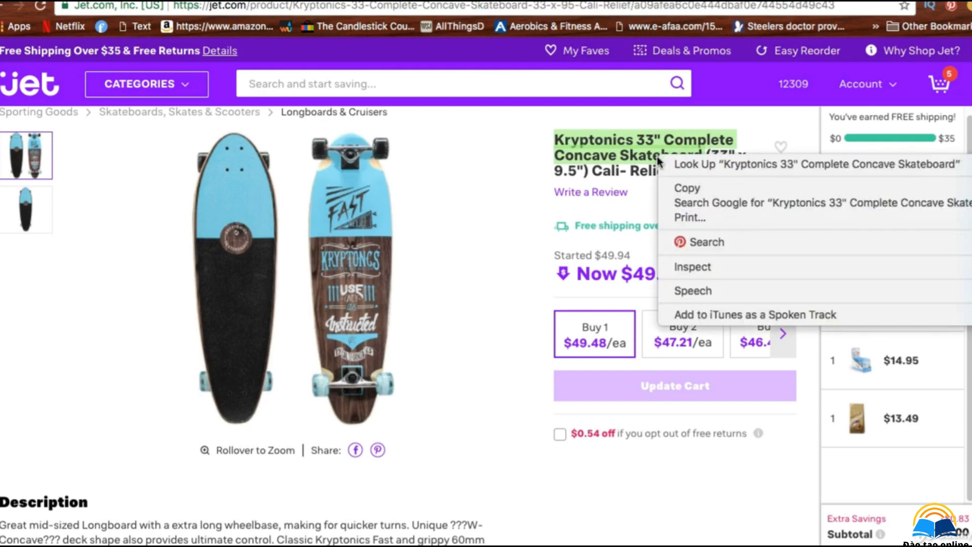
{"action": "left_click", "coordinate": [678, 189]}
Step: Switch to Google and search for the copied title Kryptonics 33" Complete Concave Skateboard
{"action": "key", "text": "ctrl+Tab"}
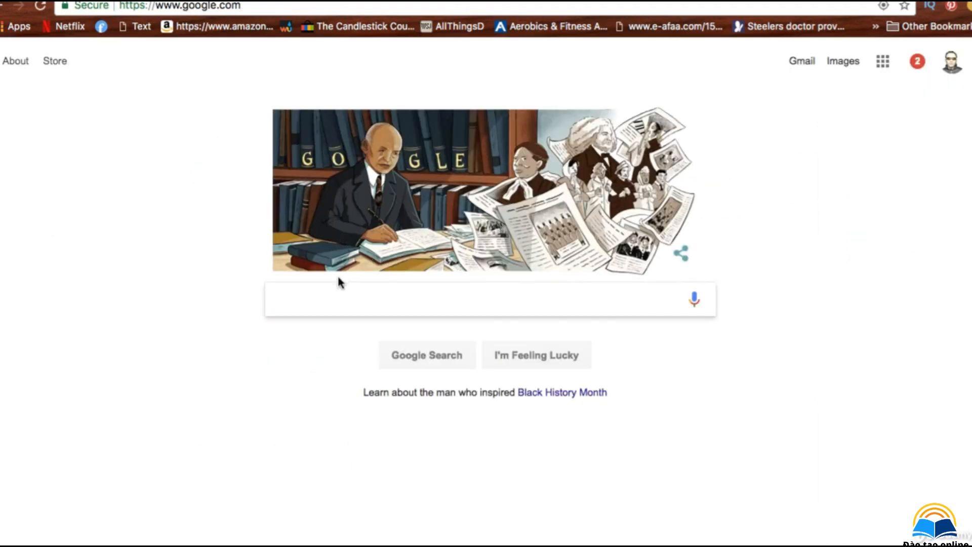
{"action": "right_click", "coordinate": [322, 301]}
{"action": "left_click", "coordinate": [395, 380]}
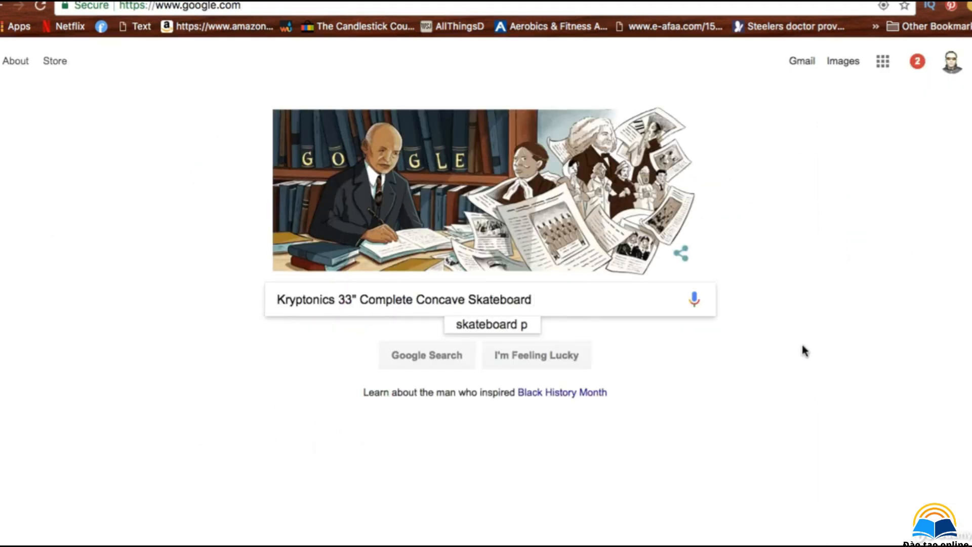
{"action": "key", "text": "Return"}
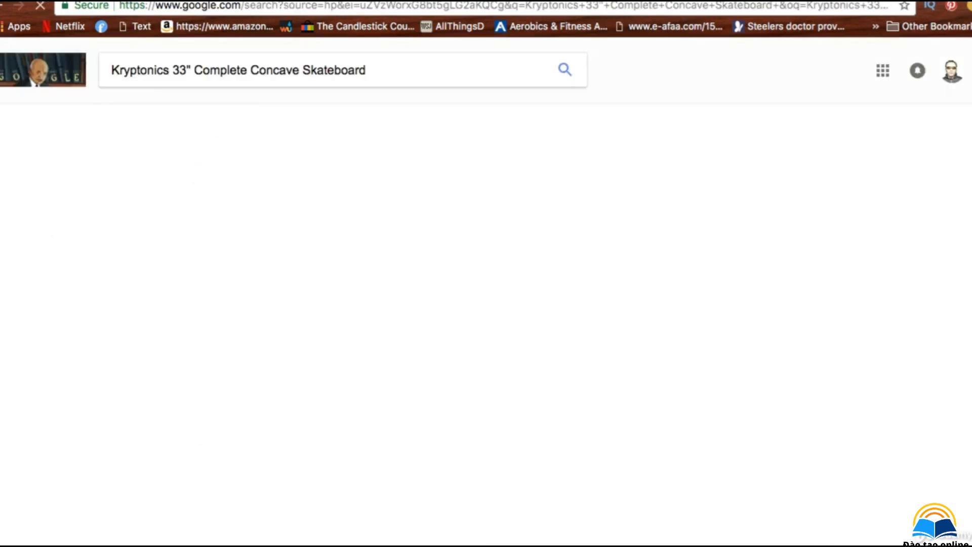
Step: Browse the Google Images results for the skateboard, preview a couple of images, and return to the product page
{"action": "left_click", "coordinate": [232, 120]}
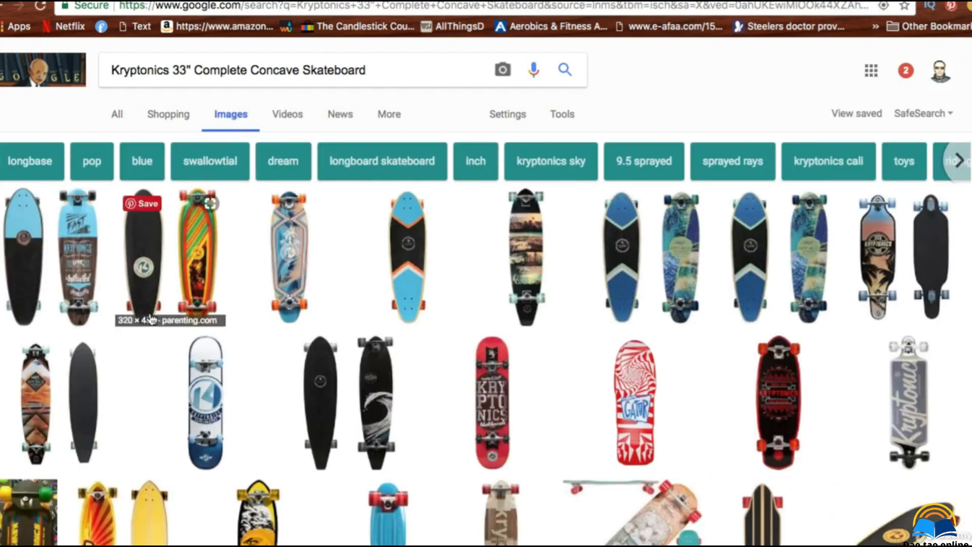
{"action": "left_click", "coordinate": [76, 290]}
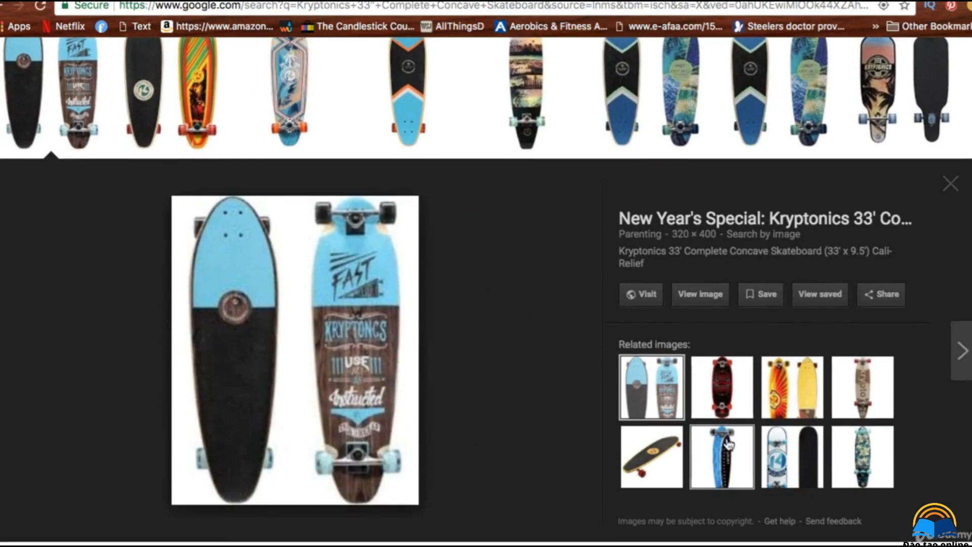
{"action": "left_click", "coordinate": [724, 466]}
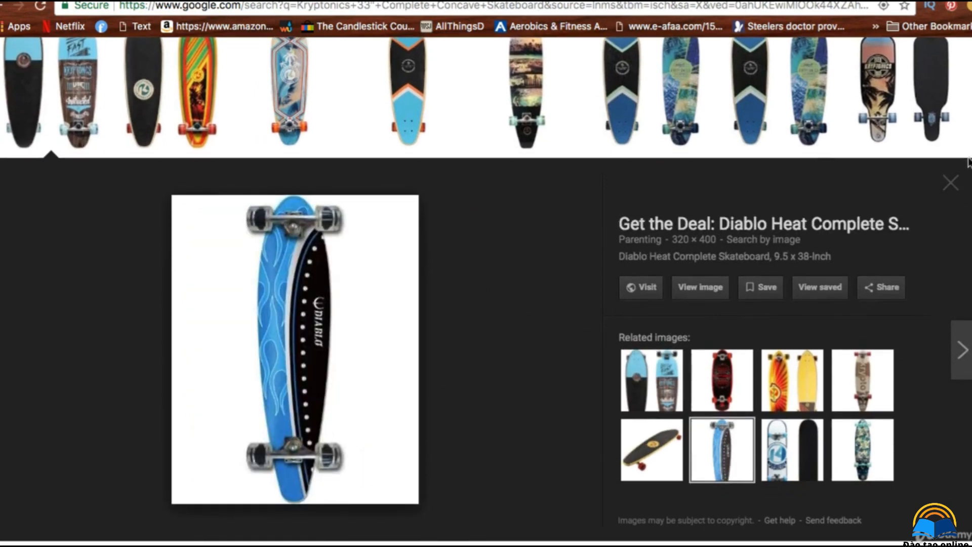
{"action": "scroll", "coordinate": [966, 227], "scroll_direction": "down", "scroll_amount": 10}
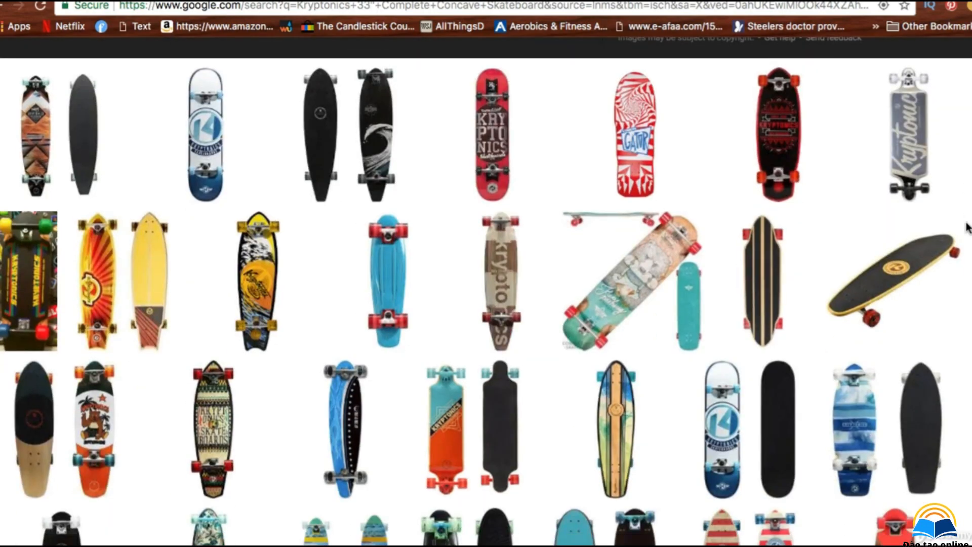
{"action": "scroll", "coordinate": [967, 228], "scroll_direction": "down", "scroll_amount": 8}
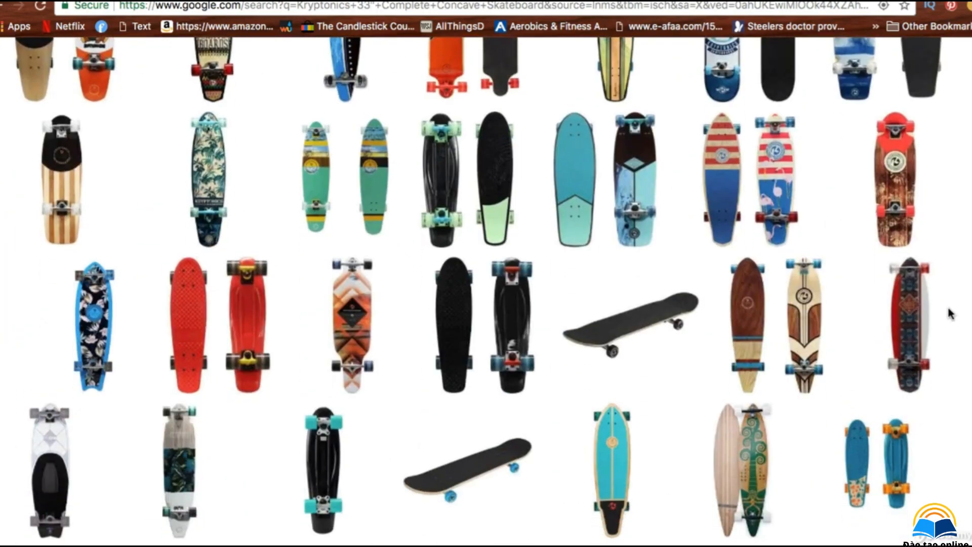
{"action": "scroll", "coordinate": [950, 313], "scroll_direction": "down", "scroll_amount": 2}
{"action": "scroll", "coordinate": [947, 336], "scroll_direction": "up", "scroll_amount": 20}
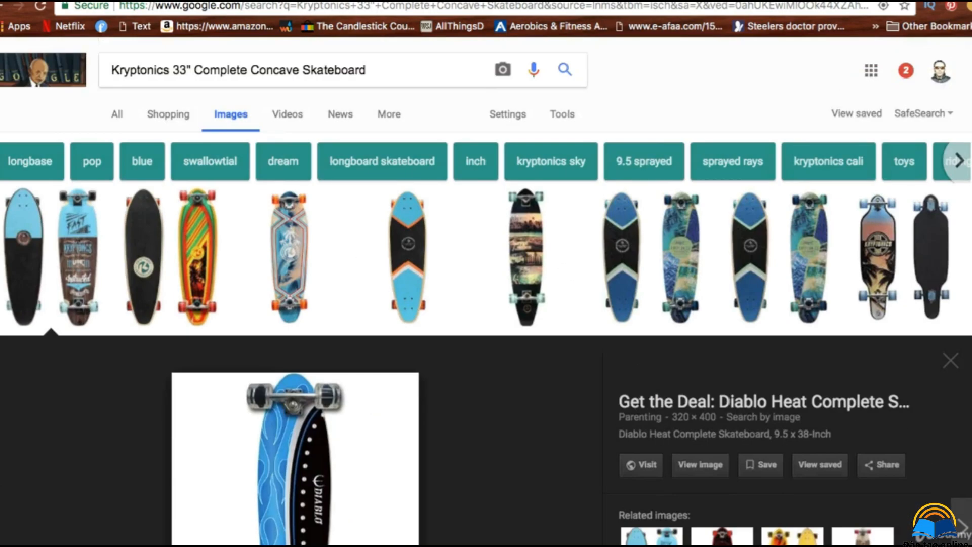
{"action": "key", "text": "ctrl+Tab"}
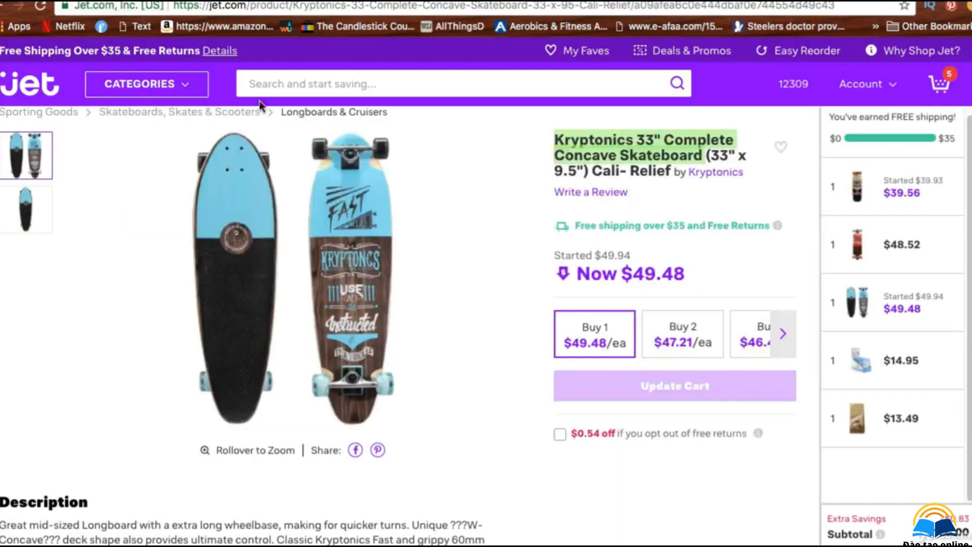
{"action": "scroll", "coordinate": [677, 476], "scroll_direction": "down", "scroll_amount": 1}
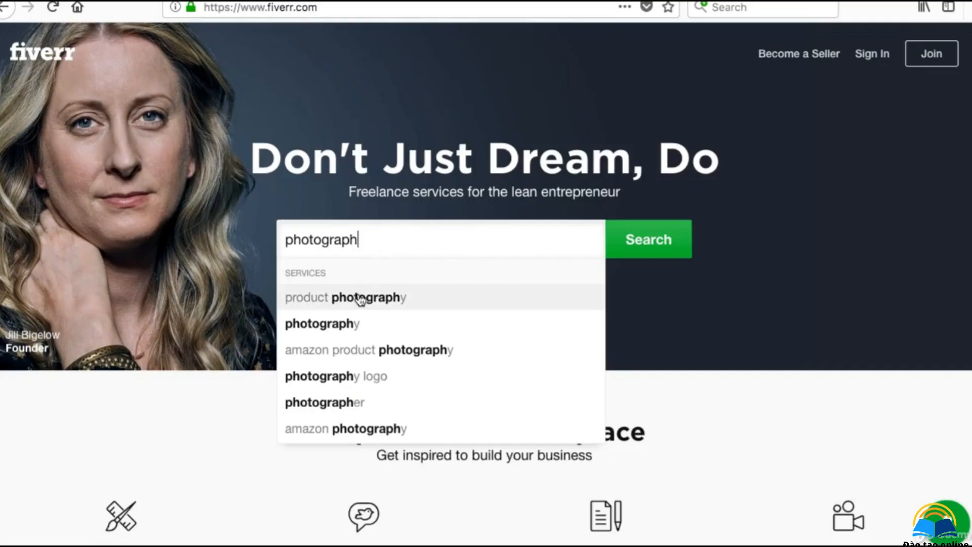
Step: Search Fiverr for product photography services and open a lifestyle product photography gig
{"action": "left_click", "coordinate": [359, 297]}
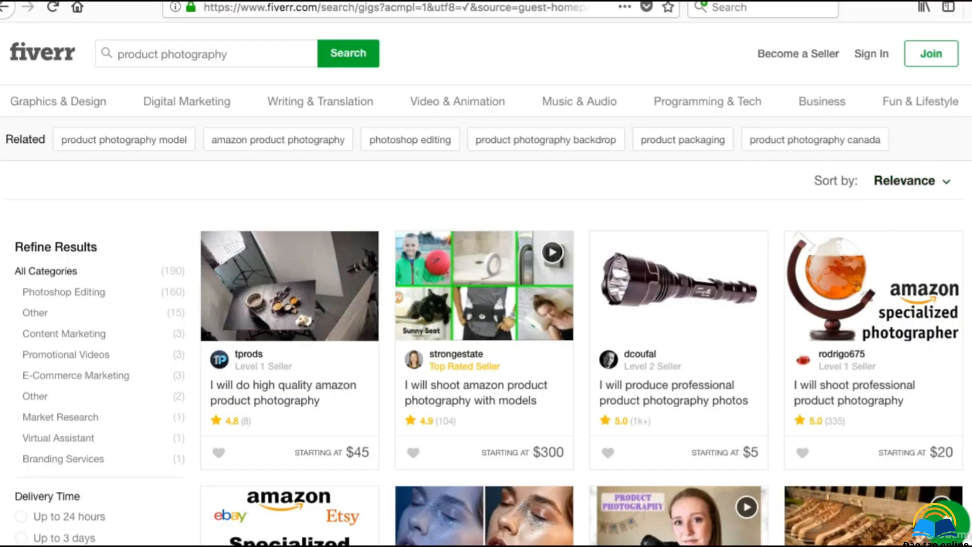
{"action": "scroll", "coordinate": [600, 249], "scroll_direction": "down", "scroll_amount": 3}
{"action": "scroll", "coordinate": [962, 120], "scroll_direction": "down", "scroll_amount": 5}
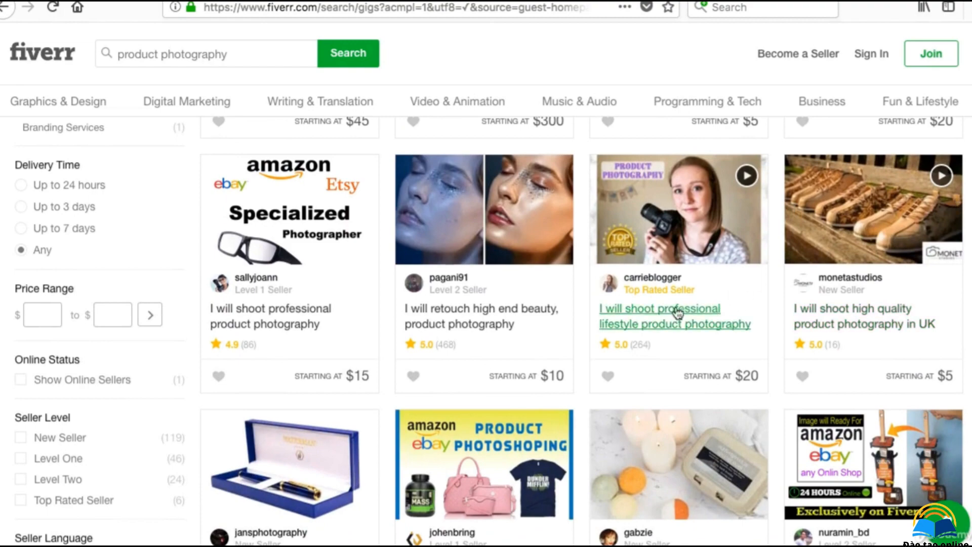
{"action": "left_click", "coordinate": [673, 312]}
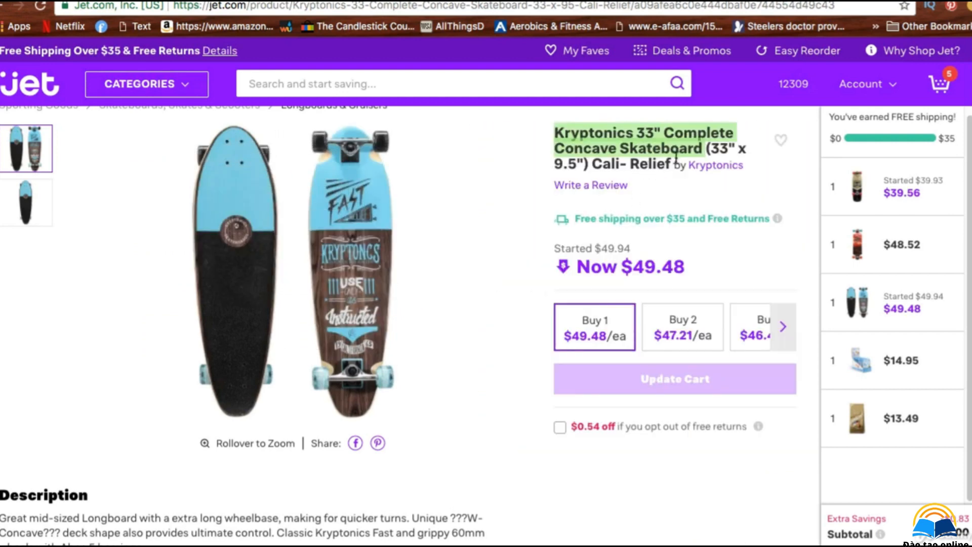
Step: Copy the full product title including '(33" x 9.5") Cali- Relief' from the Jet.com page
{"action": "left_click", "coordinate": [682, 162]}
{"action": "left_click_drag", "start_coordinate": [677, 166], "coordinate": [554, 131]}
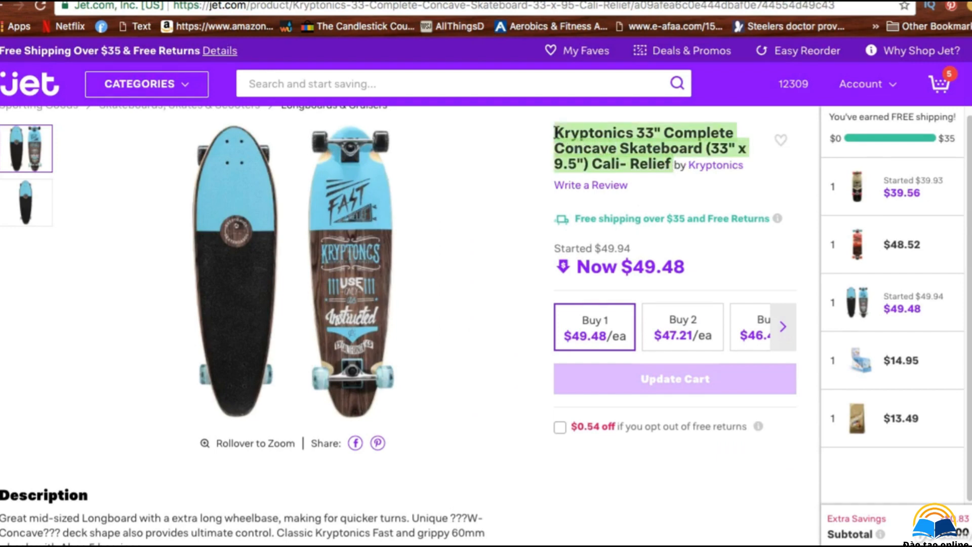
{"action": "right_click", "coordinate": [588, 139]}
{"action": "left_click", "coordinate": [615, 173]}
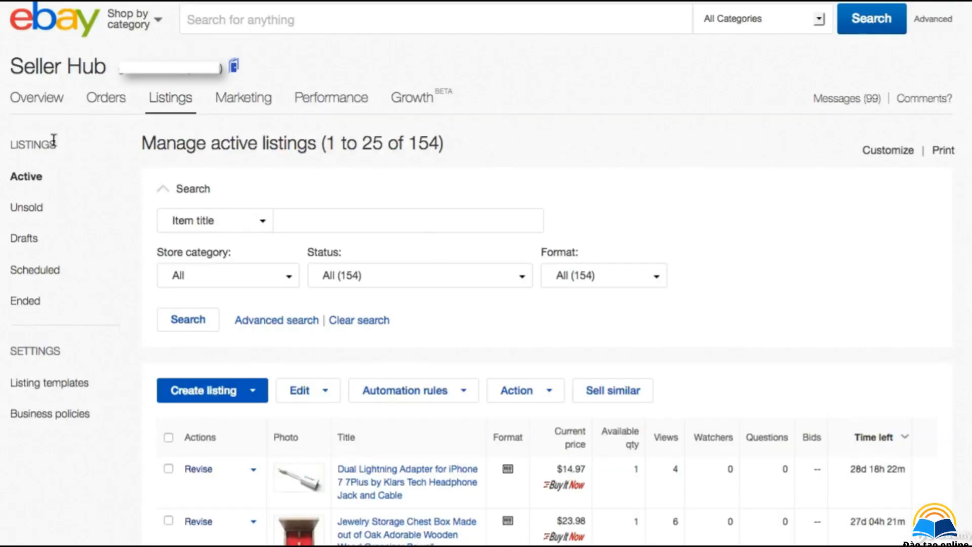
Step: Start a new eBay listing, paste the full title, and pick the suggestion in the Skateboards-Complete category
{"action": "left_click", "coordinate": [220, 390]}
{"action": "left_click", "coordinate": [199, 416]}
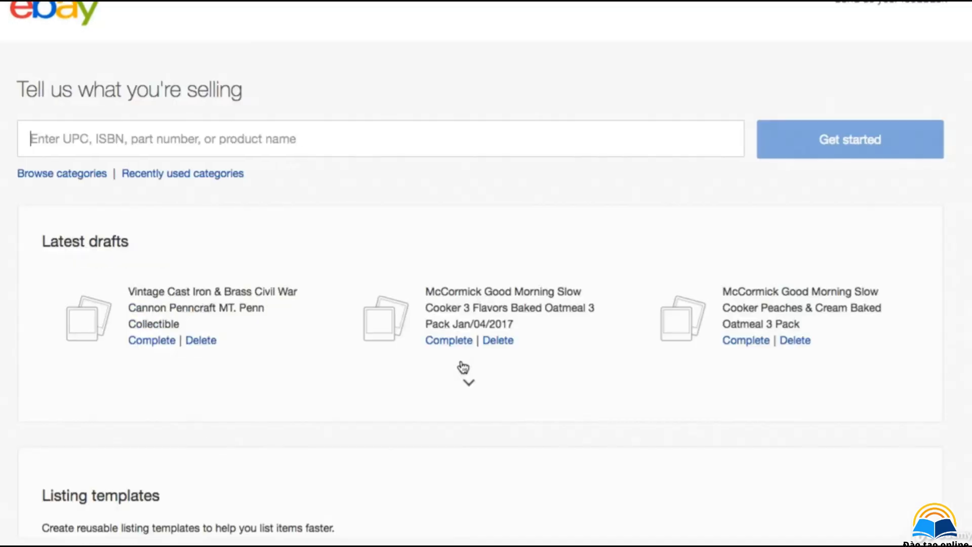
{"action": "right_click", "coordinate": [193, 138]}
{"action": "left_click", "coordinate": [224, 193]}
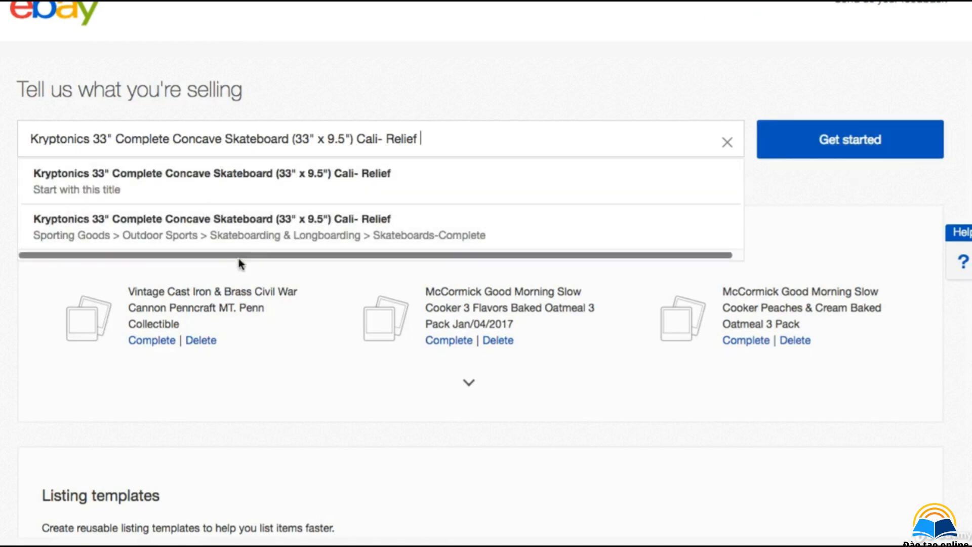
{"action": "left_click", "coordinate": [251, 234]}
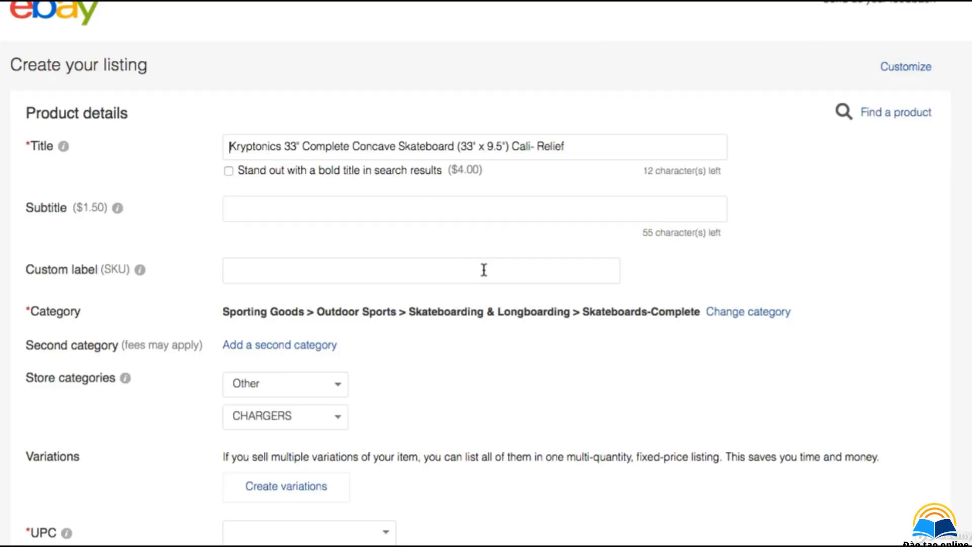
Step: Set the first store category to SPORTS
{"action": "left_click", "coordinate": [338, 386]}
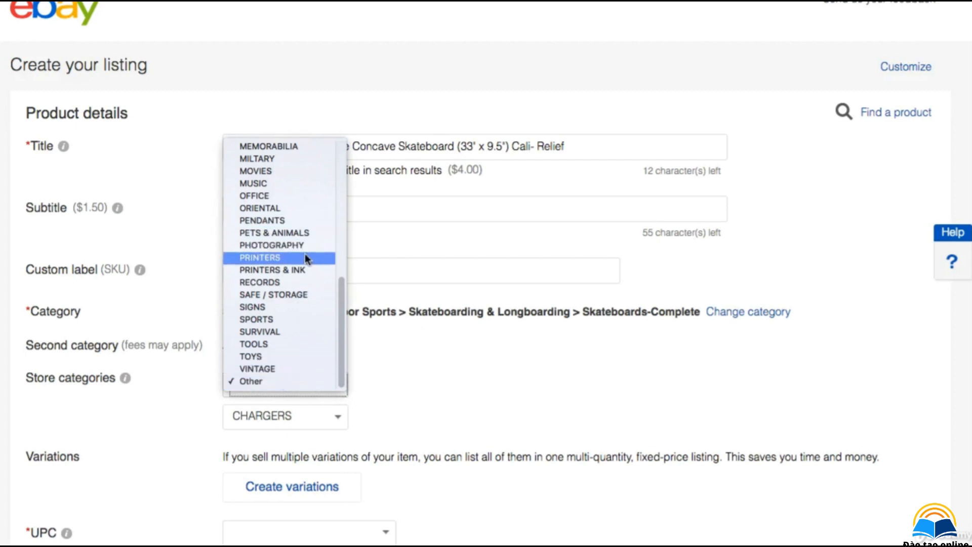
{"action": "scroll", "coordinate": [275, 151], "scroll_direction": "up", "scroll_amount": 1}
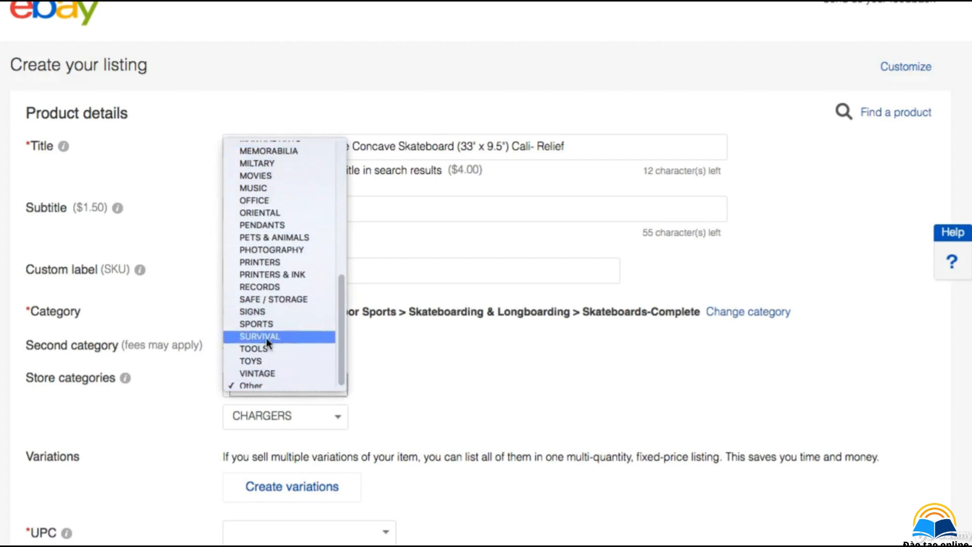
{"action": "scroll", "coordinate": [278, 158], "scroll_direction": "up", "scroll_amount": 1}
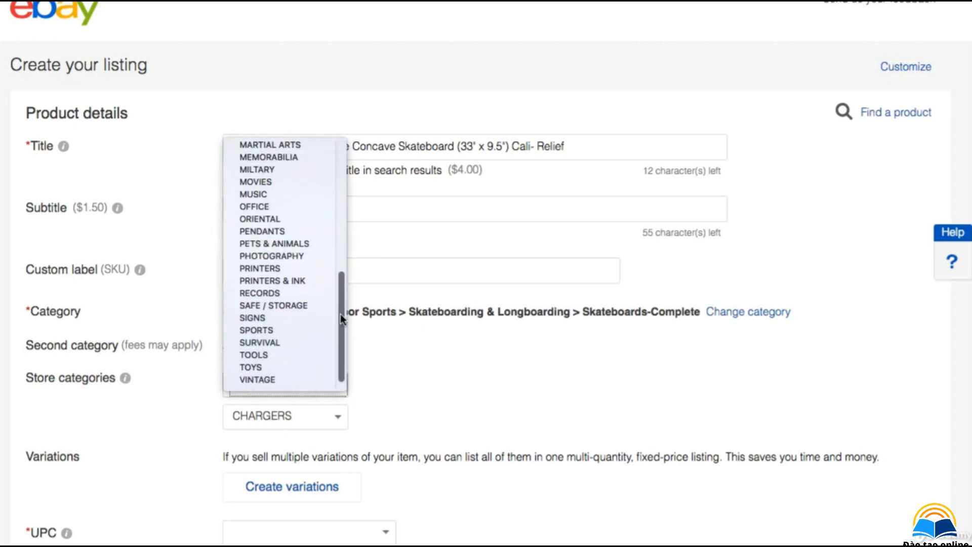
{"action": "scroll", "coordinate": [340, 314], "scroll_direction": "down", "scroll_amount": 1}
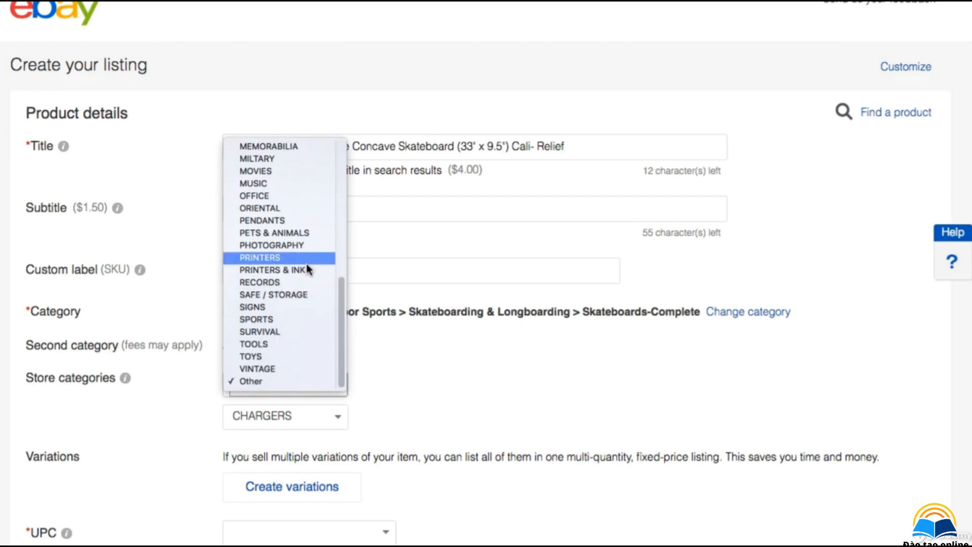
{"action": "left_click", "coordinate": [285, 319]}
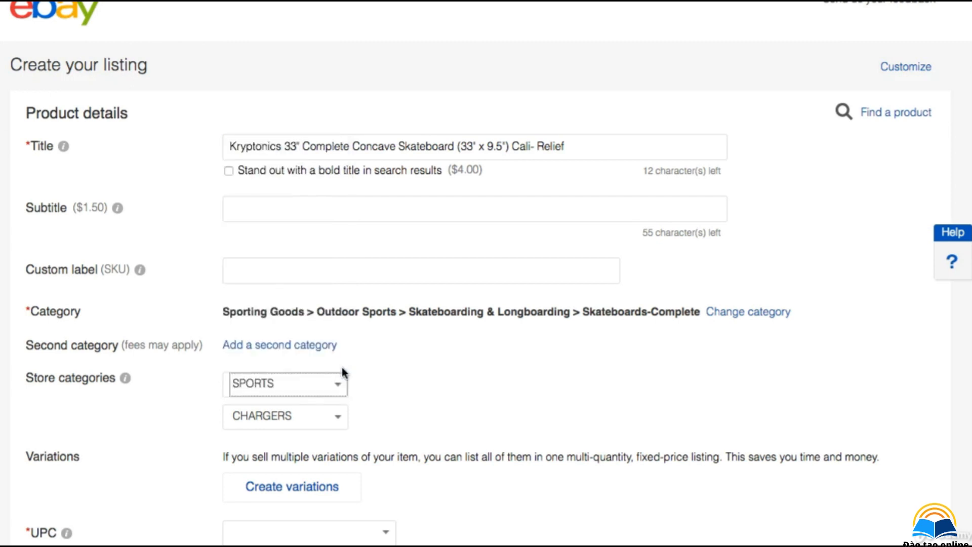
Step: Set the second store category to TOYS
{"action": "left_click", "coordinate": [327, 425]}
{"action": "scroll", "coordinate": [327, 486], "scroll_direction": "down", "scroll_amount": 10}
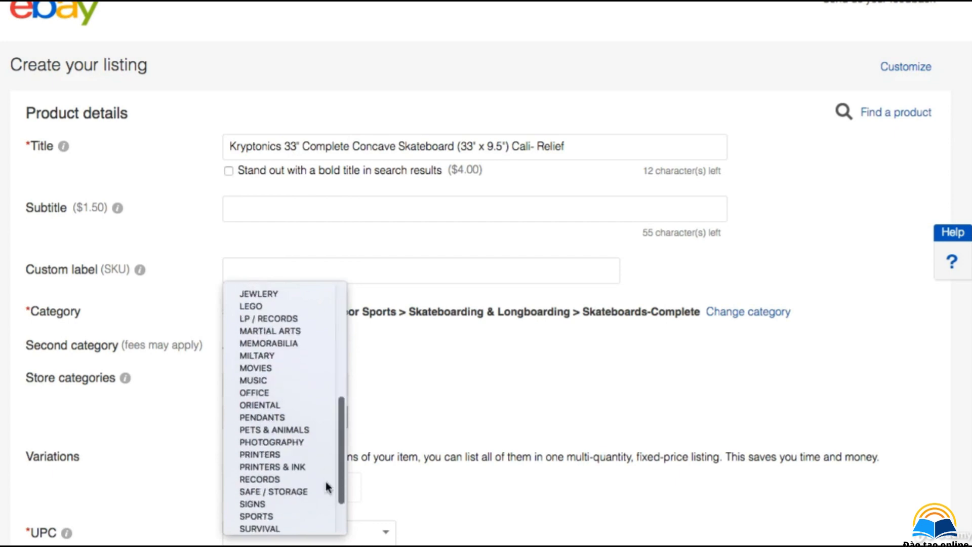
{"action": "left_click", "coordinate": [270, 499]}
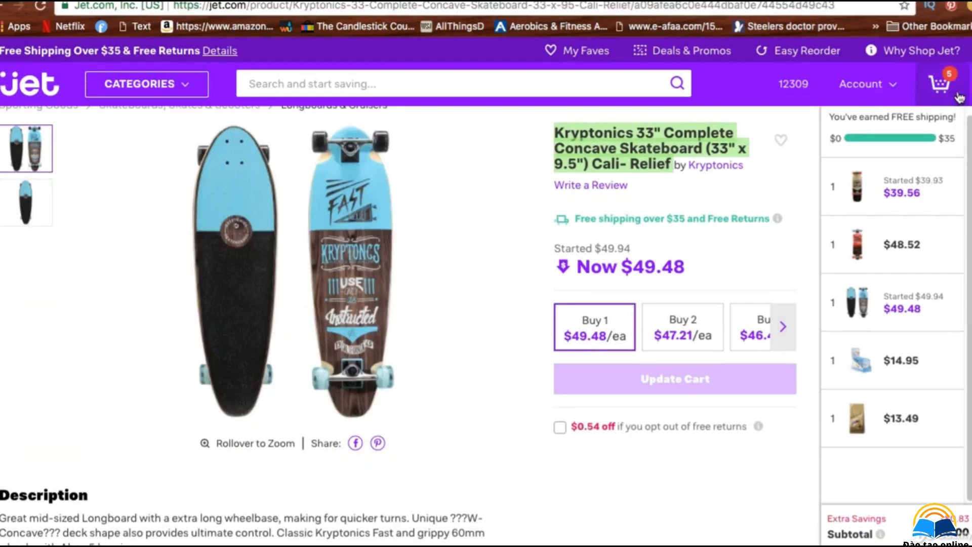
Step: Copy the product description paragraph from the Jet.com product page
{"action": "scroll", "coordinate": [941, 177], "scroll_direction": "down", "scroll_amount": 7}
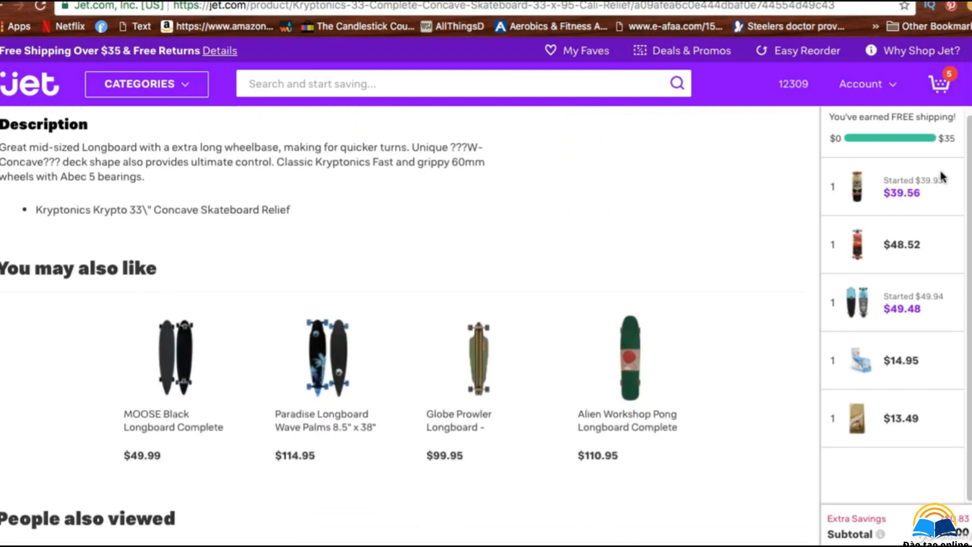
{"action": "scroll", "coordinate": [941, 177], "scroll_direction": "up", "scroll_amount": 1}
{"action": "left_click_drag", "start_coordinate": [177, 210], "coordinate": [5, 152]}
{"action": "right_click", "coordinate": [69, 175]}
{"action": "left_click", "coordinate": [100, 206]}
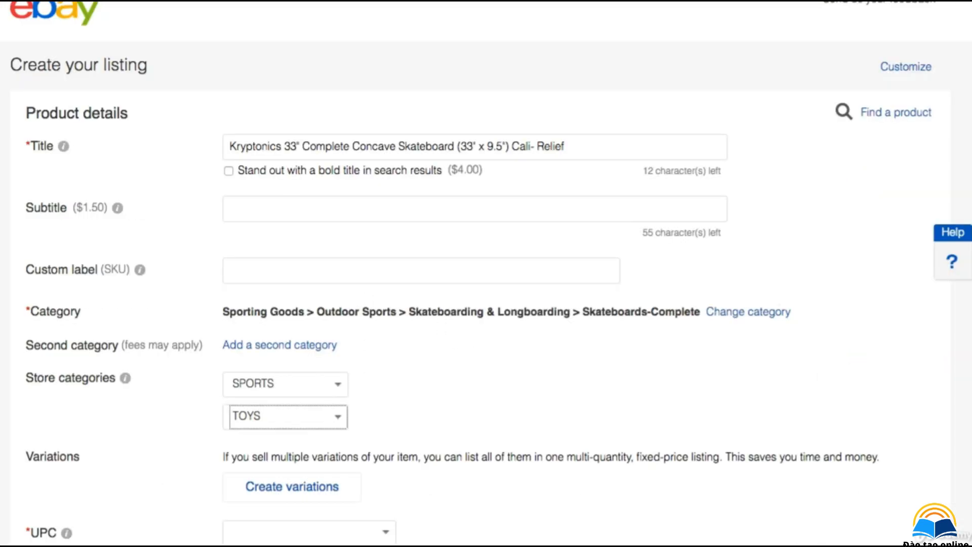
Step: Upload the skateboard screenshot 'Screen Shot 2018-02-01 at 5.34.19 PM' as the listing's main photo
{"action": "scroll", "coordinate": [955, 173], "scroll_direction": "down", "scroll_amount": 10}
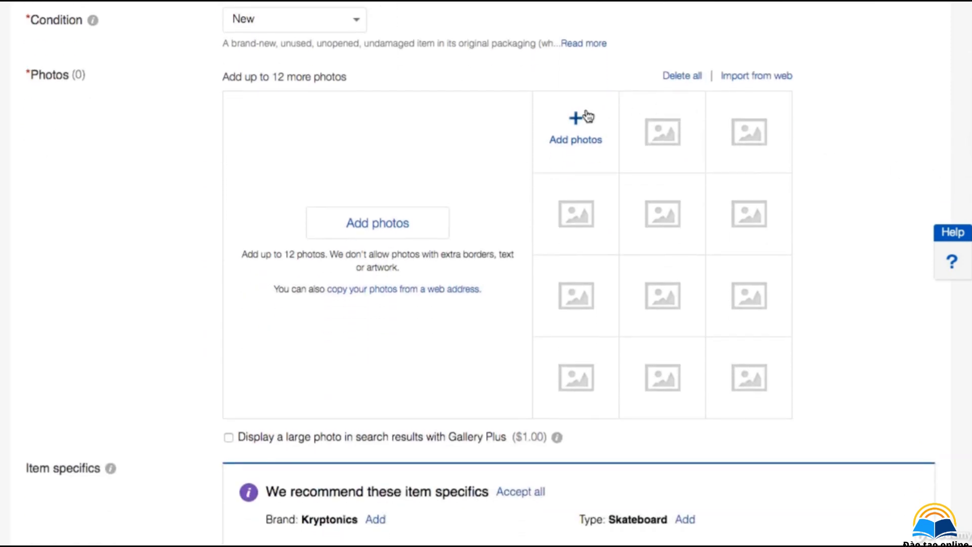
{"action": "left_click", "coordinate": [586, 109]}
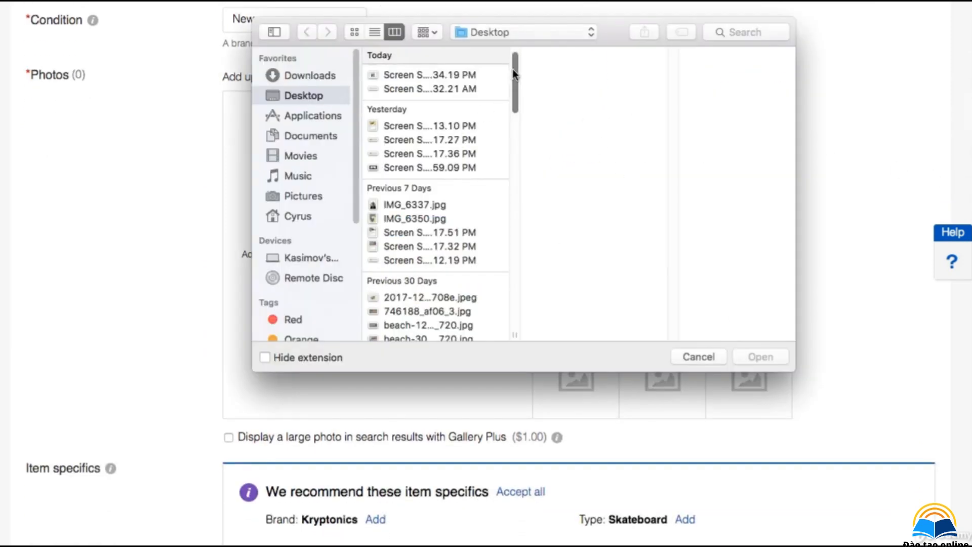
{"action": "left_click", "coordinate": [446, 87]}
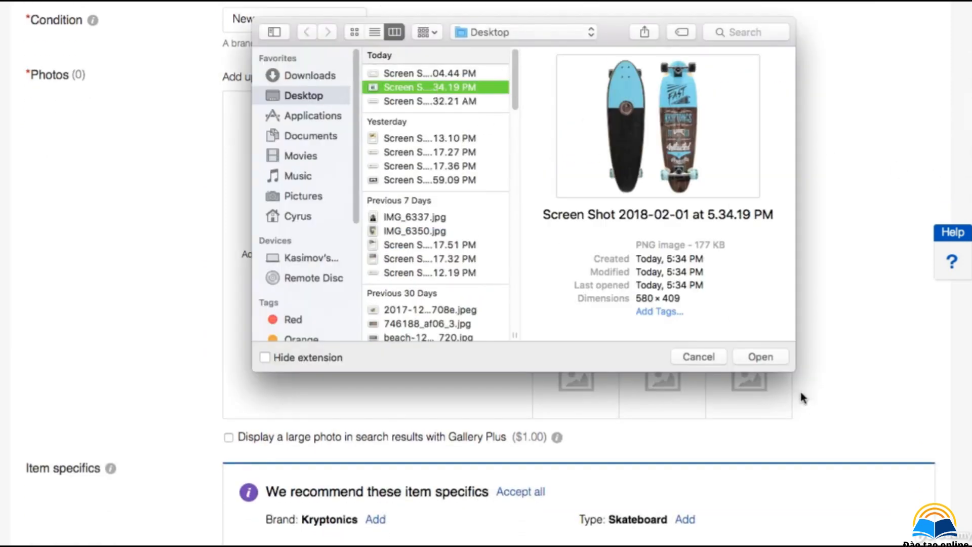
{"action": "left_click", "coordinate": [759, 356]}
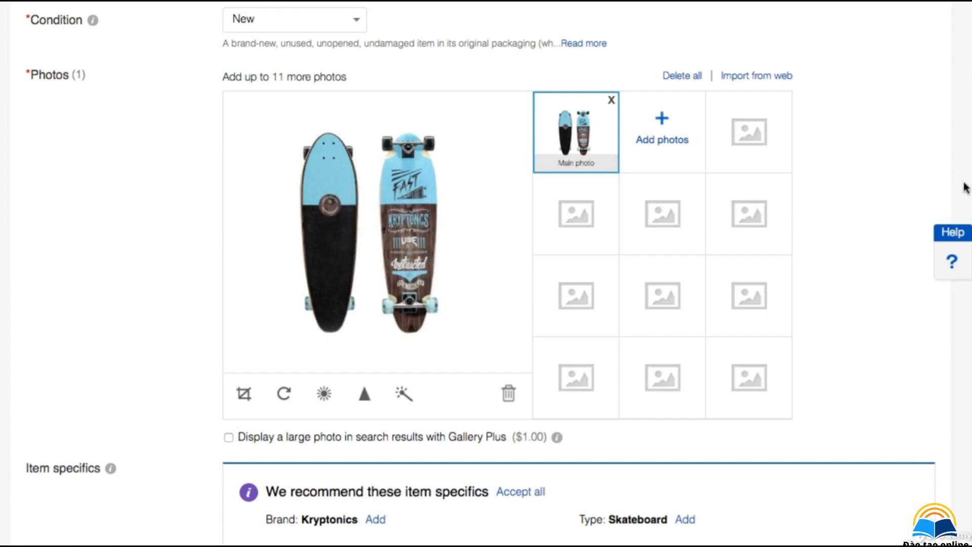
Step: Paste the copied description into the item description editor
{"action": "scroll", "coordinate": [946, 245], "scroll_direction": "down", "scroll_amount": 10}
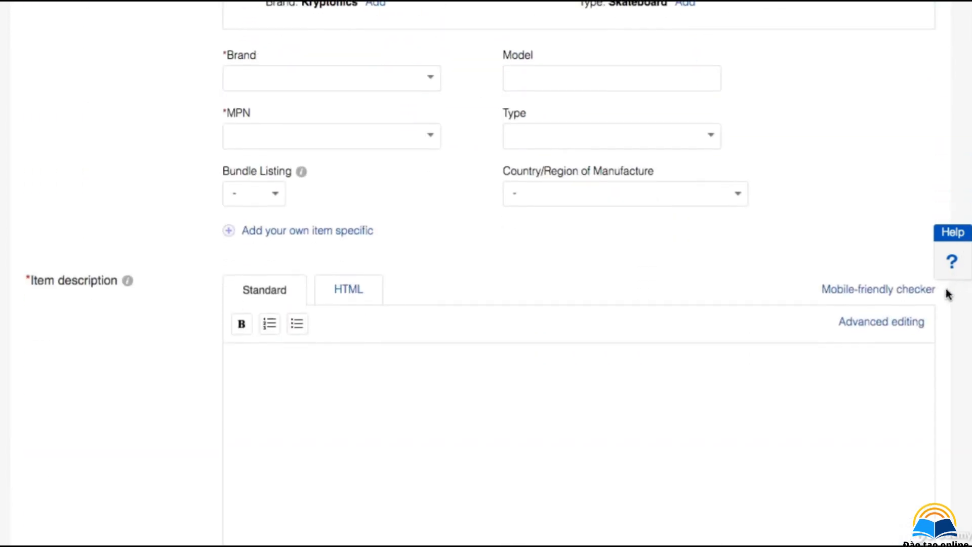
{"action": "left_click", "coordinate": [432, 62]}
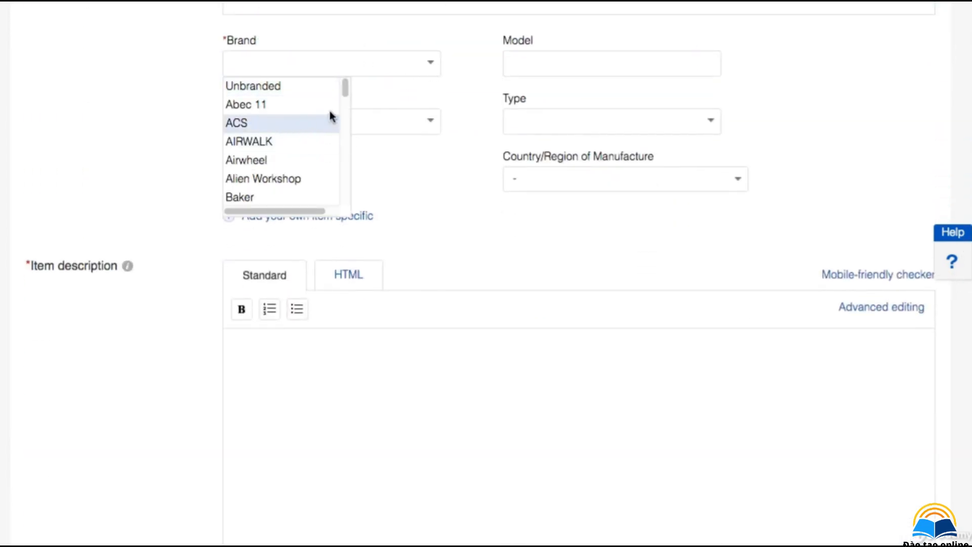
{"action": "left_click", "coordinate": [431, 400]}
{"action": "right_click", "coordinate": [371, 373]}
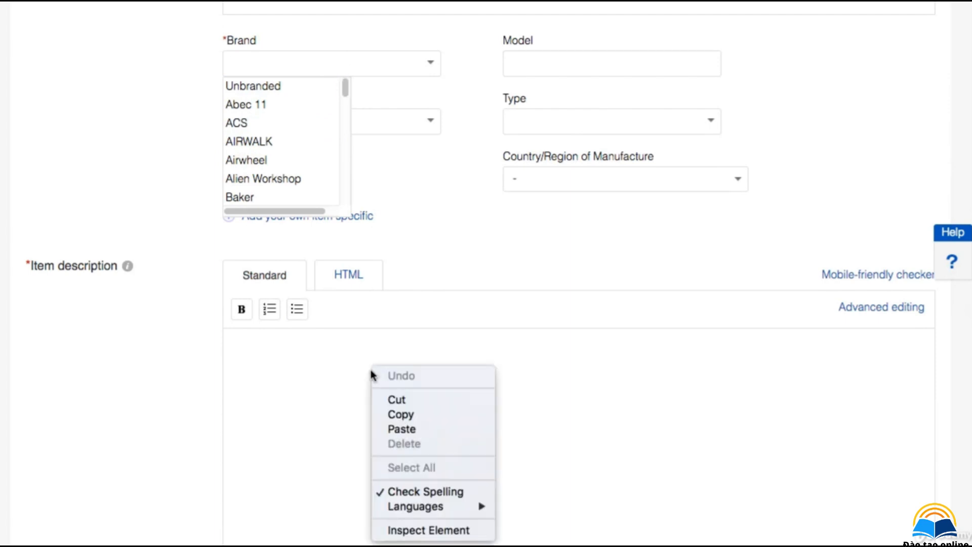
{"action": "left_click", "coordinate": [430, 428]}
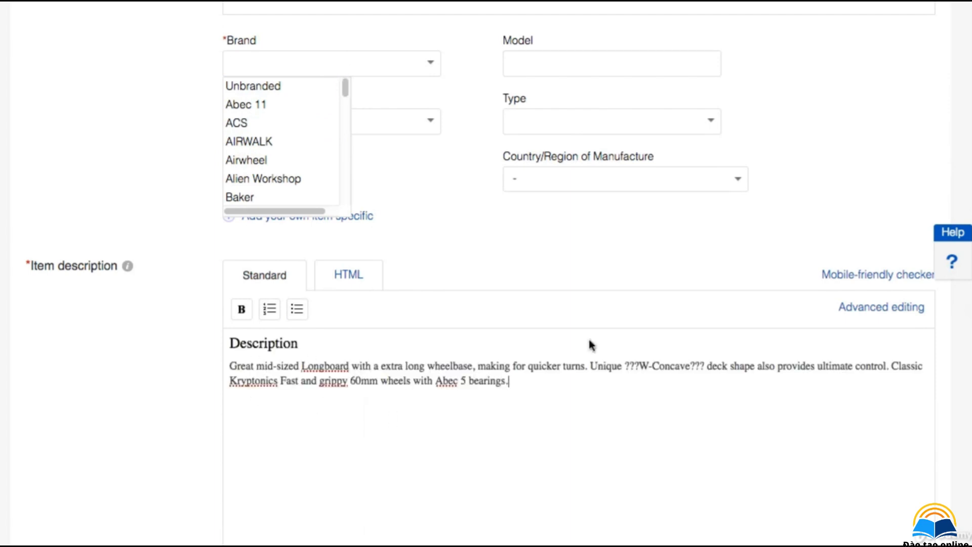
Step: Delete the stray question marks around 'W-Concave' in the pasted description
{"action": "left_click", "coordinate": [637, 362]}
{"action": "key", "text": "BackSpace"}
{"action": "key", "text": "BackSpace"}
{"action": "key", "text": "BackSpace"}
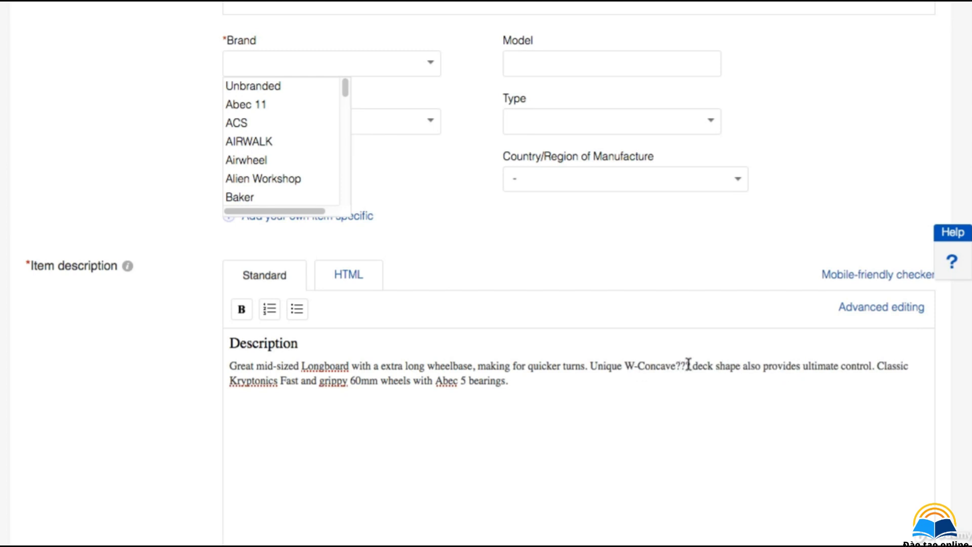
{"action": "left_click", "coordinate": [689, 368]}
{"action": "key", "text": "BackSpace"}
{"action": "key", "text": "BackSpace"}
{"action": "key", "text": "BackSpace"}
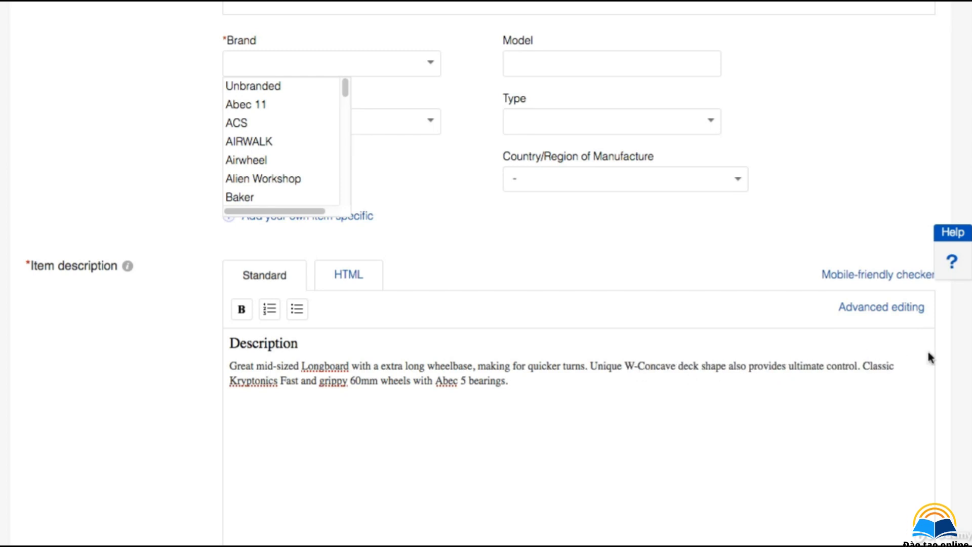
Step: Copy the listing title from the title field
{"action": "scroll", "coordinate": [578, 273], "scroll_direction": "up", "scroll_amount": 15}
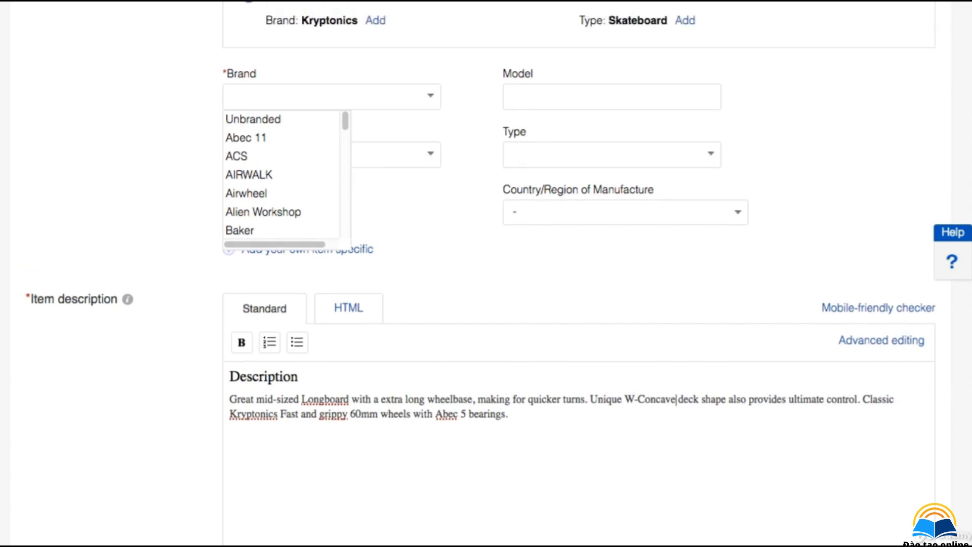
{"action": "triple_click", "coordinate": [449, 148]}
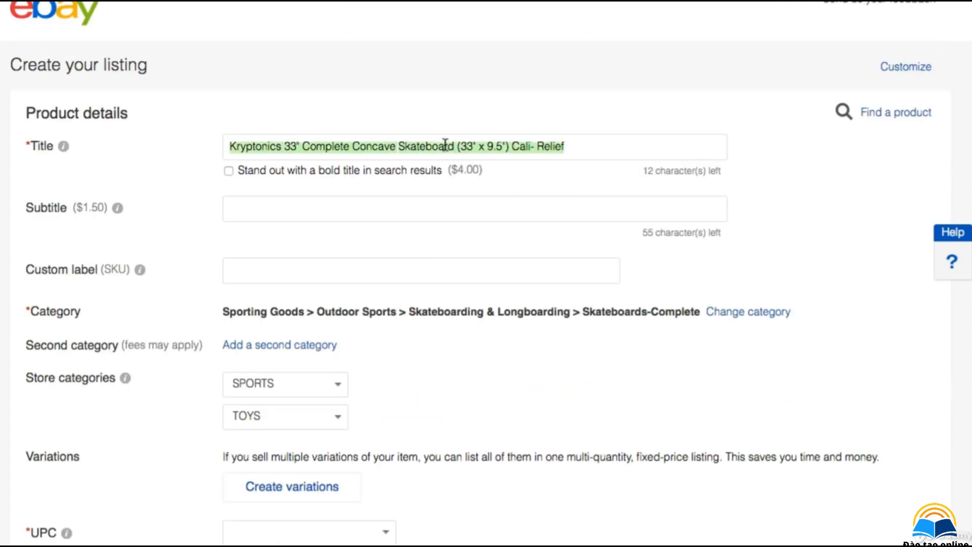
{"action": "right_click", "coordinate": [429, 149]}
{"action": "left_click", "coordinate": [455, 197]}
Step: Set the UPC to Does not apply
{"action": "scroll", "coordinate": [952, 142], "scroll_direction": "down", "scroll_amount": 5}
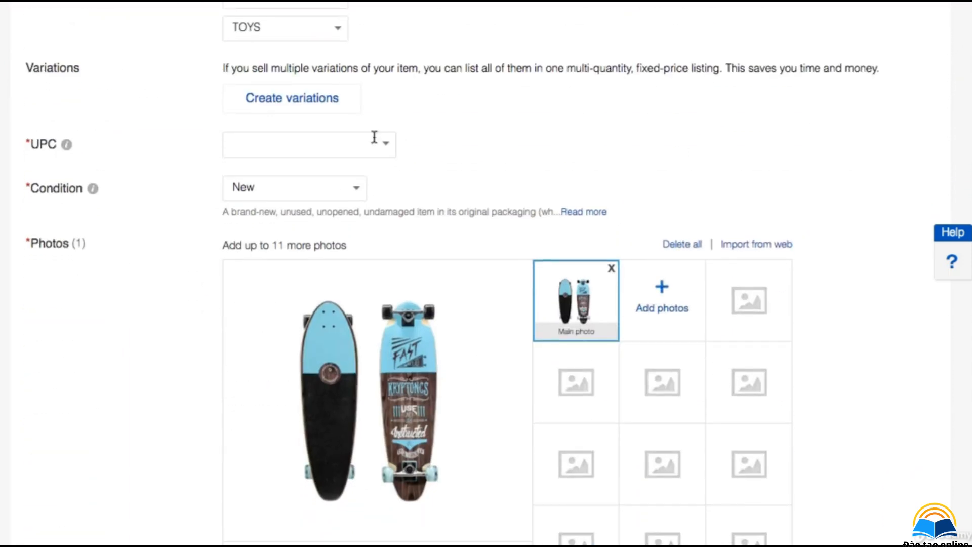
{"action": "left_click", "coordinate": [375, 144]}
{"action": "left_click", "coordinate": [385, 147]}
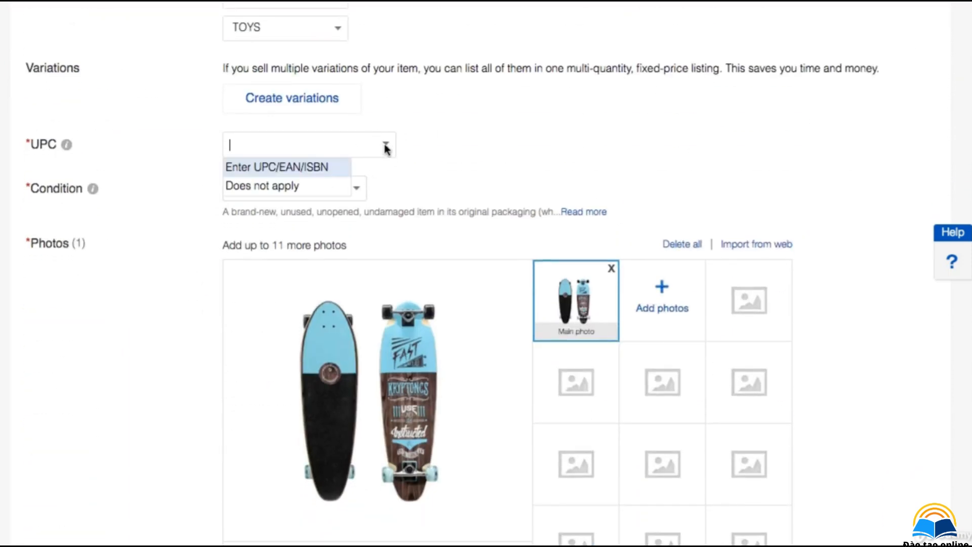
{"action": "left_click", "coordinate": [290, 187]}
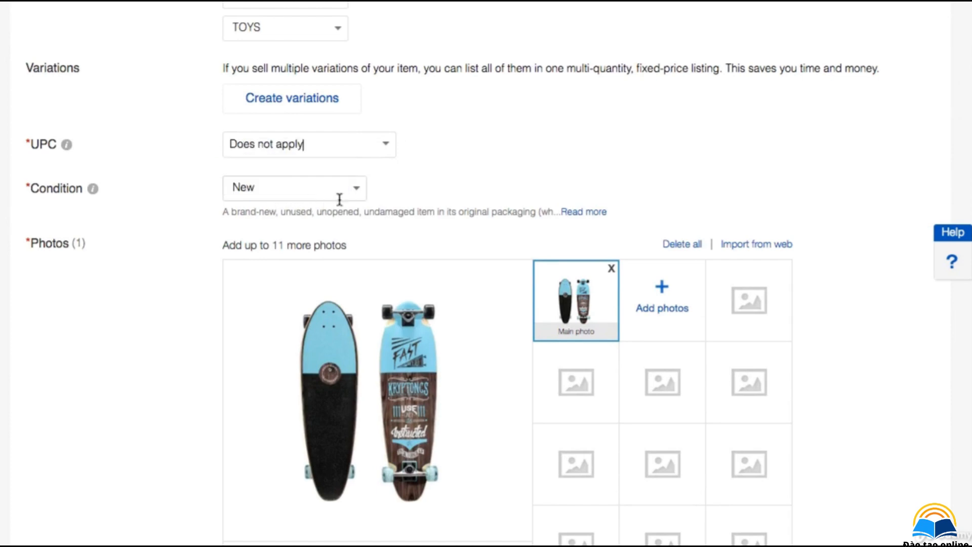
Step: Set the Brand item specific to Kryptonics by searching 'Kryp' and picking the suggestion
{"action": "scroll", "coordinate": [948, 258], "scroll_direction": "down", "scroll_amount": 15}
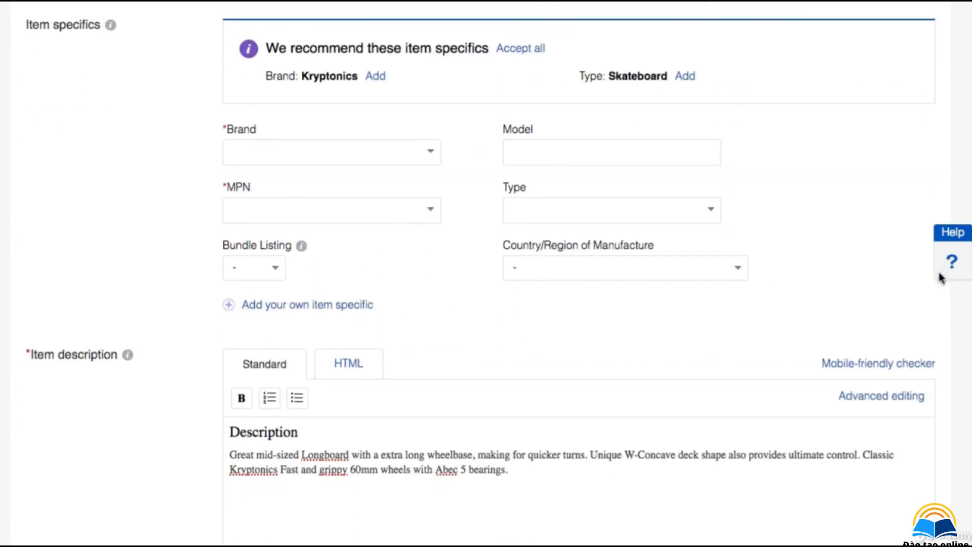
{"action": "left_click", "coordinate": [431, 153]}
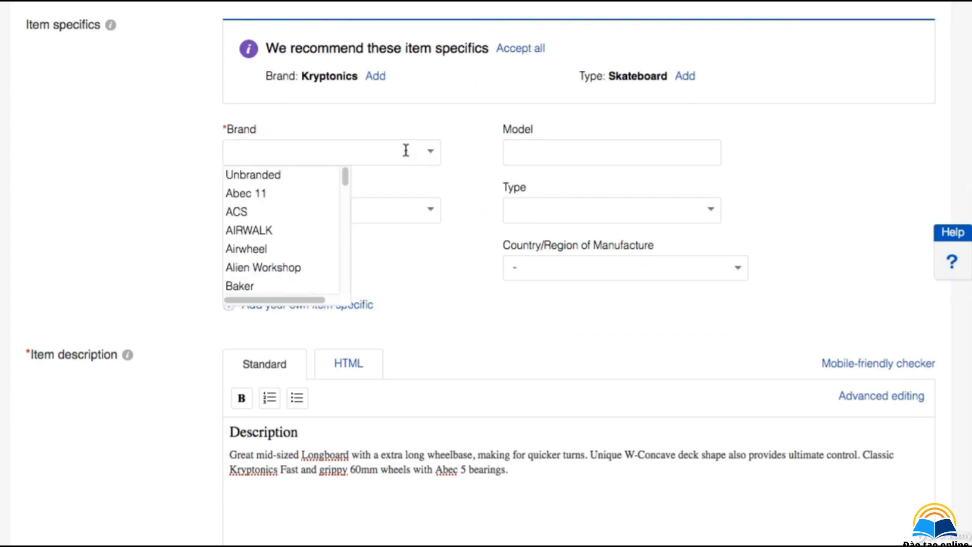
{"action": "type", "text": "K"}
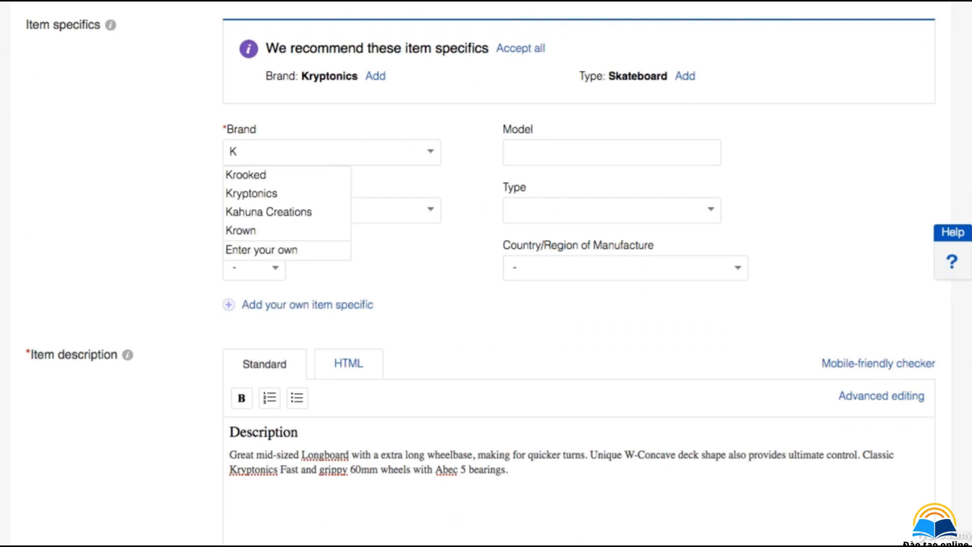
{"action": "type", "text": "ryp"}
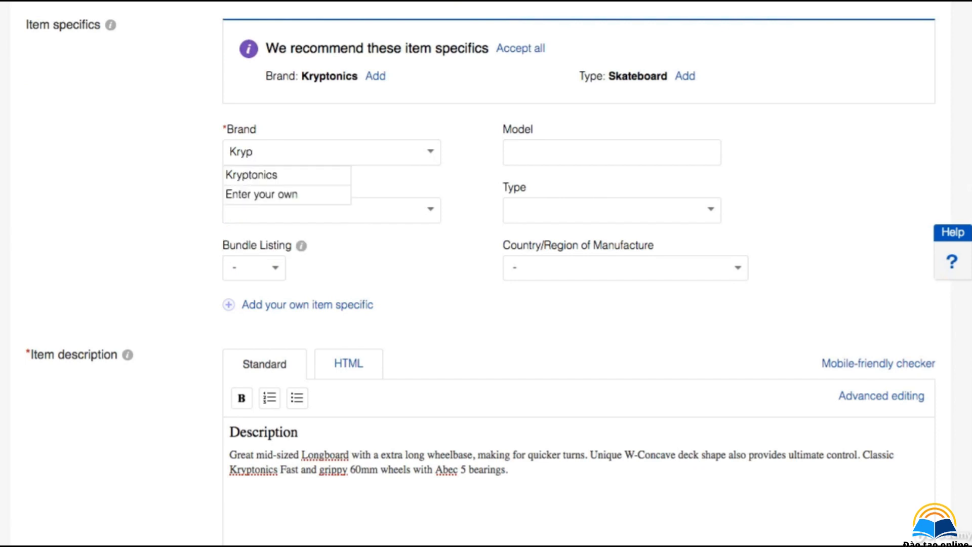
{"action": "left_click", "coordinate": [312, 172]}
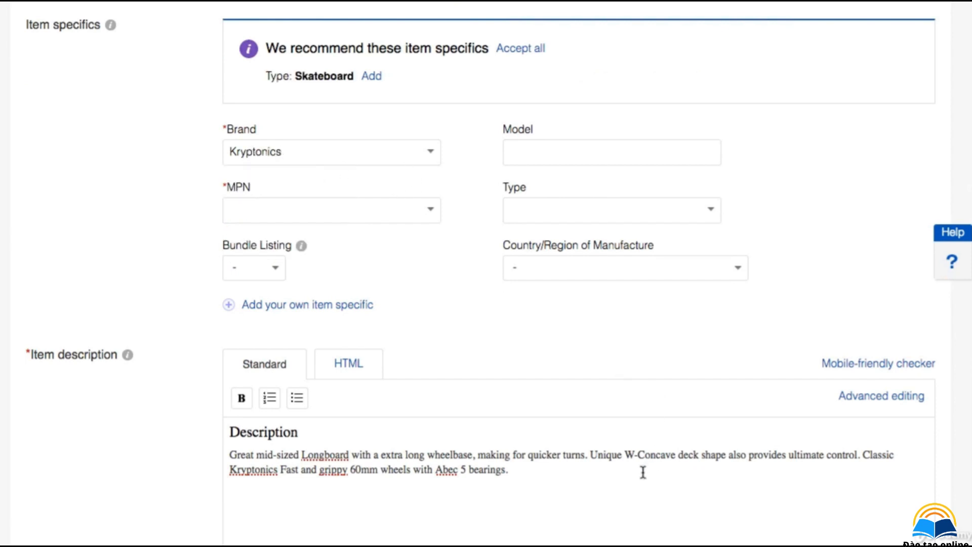
Step: Paste the title as a new first line at the top of the item description
{"action": "left_click", "coordinate": [520, 156]}
{"action": "left_click", "coordinate": [232, 432]}
{"action": "key", "text": "Return"}
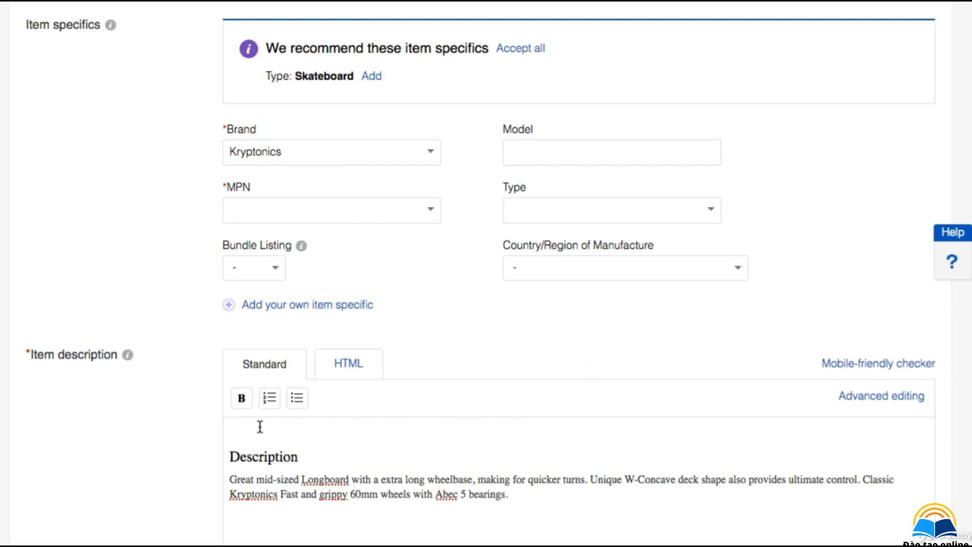
{"action": "right_click", "coordinate": [260, 427]}
{"action": "left_click", "coordinate": [326, 485]}
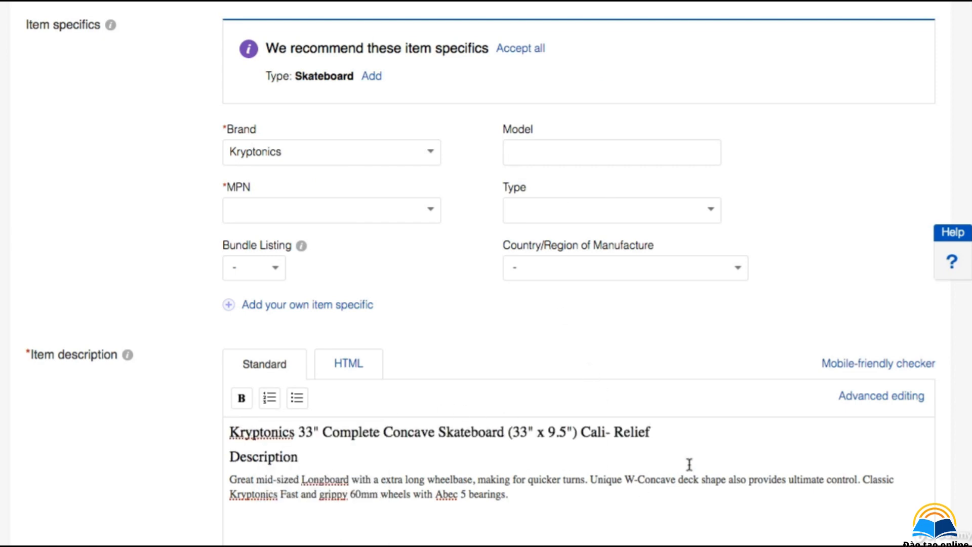
Step: Select the title line, switch to advanced editing, then center it and make it bold
{"action": "key", "text": "shift+Home"}
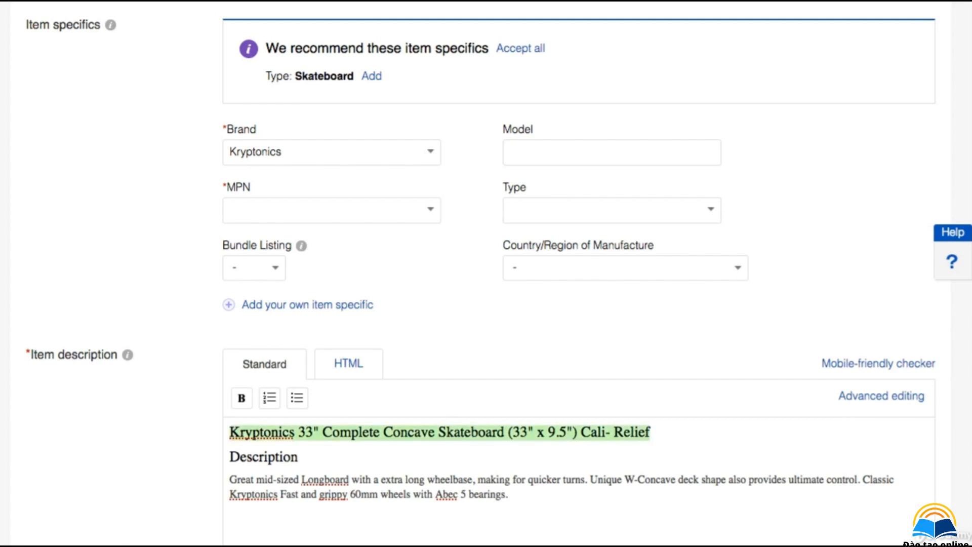
{"action": "left_click", "coordinate": [879, 403]}
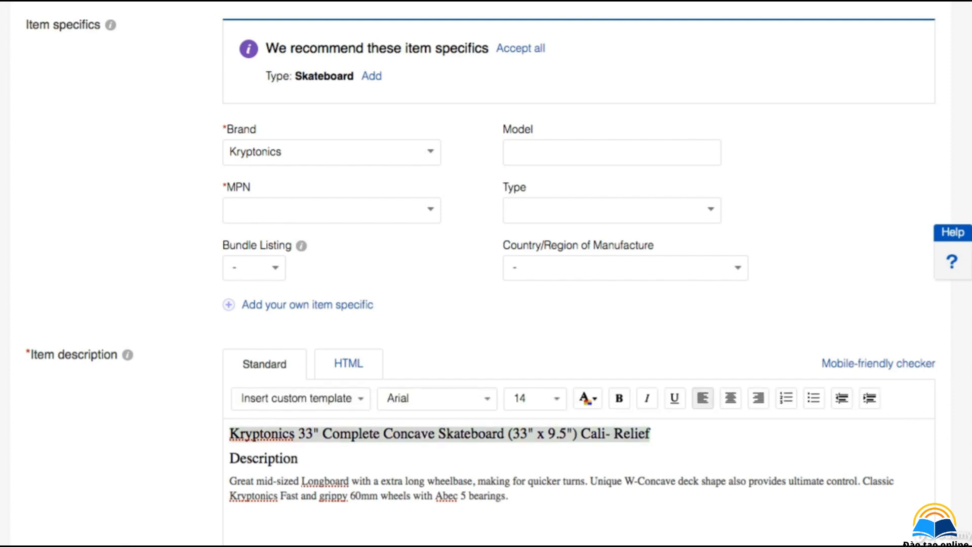
{"action": "scroll", "coordinate": [577, 304], "scroll_direction": "down", "scroll_amount": 5}
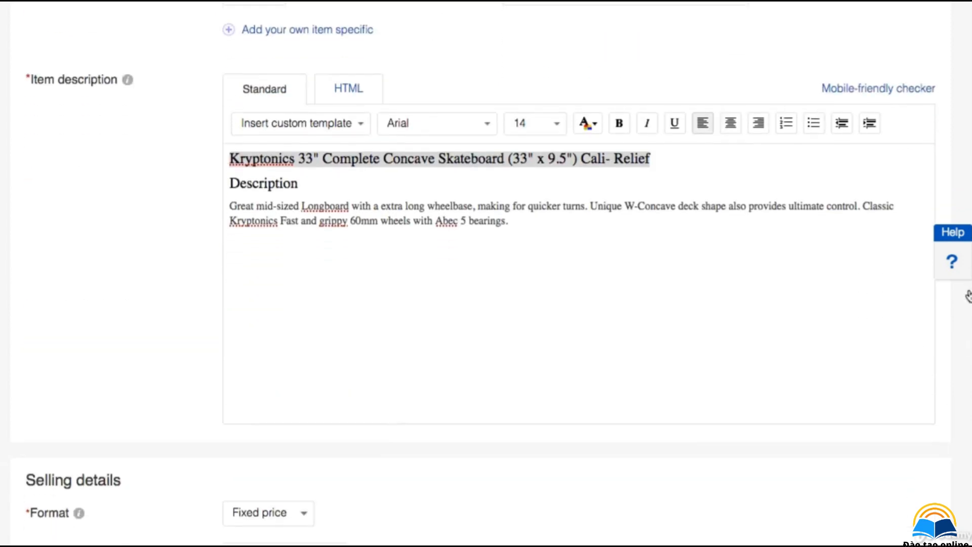
{"action": "left_click", "coordinate": [731, 124]}
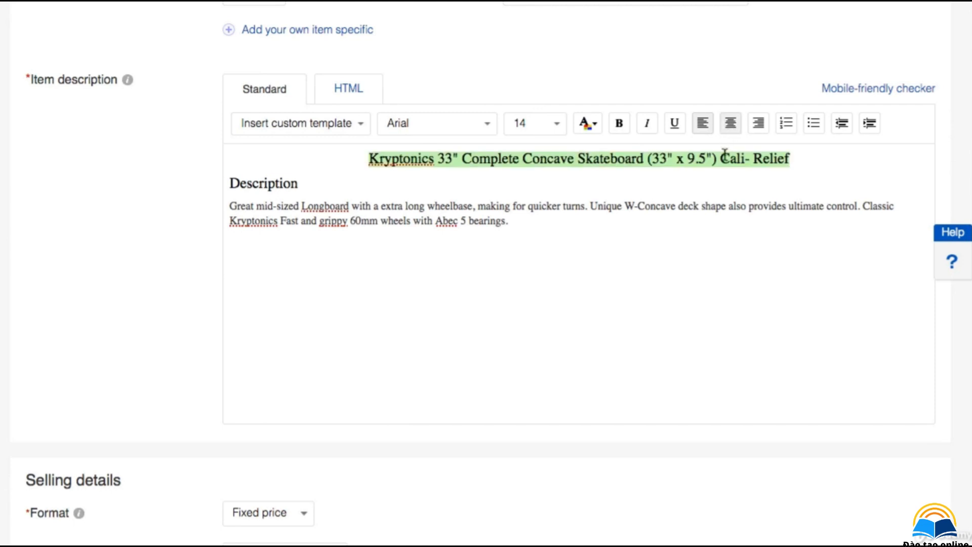
{"action": "left_click", "coordinate": [618, 127]}
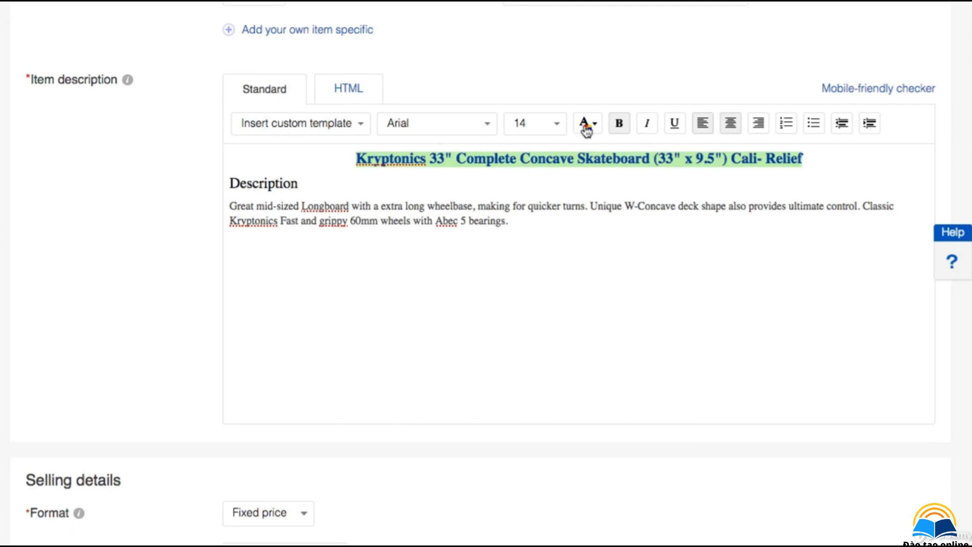
Step: Change the title line's font to Trebuchet MS
{"action": "left_click", "coordinate": [473, 126]}
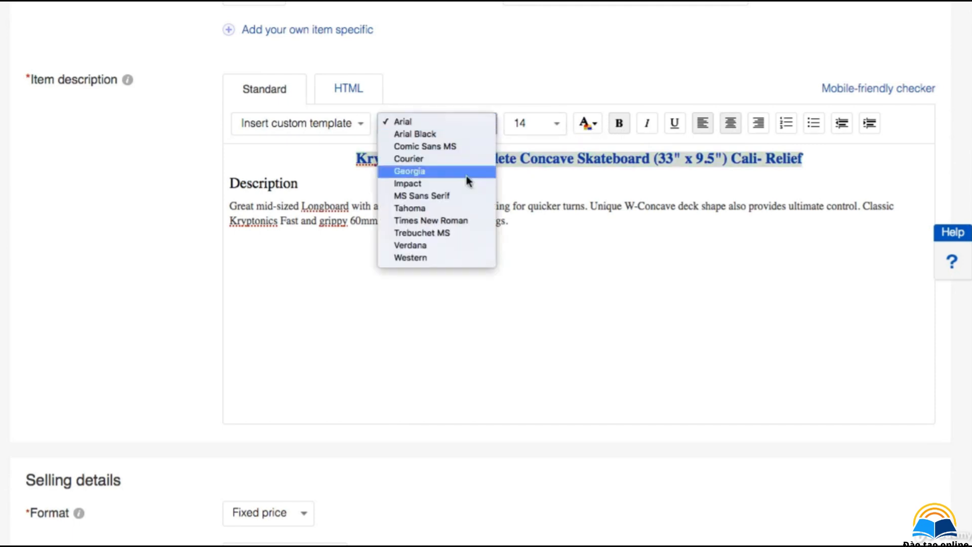
{"action": "left_click", "coordinate": [454, 232]}
{"action": "left_click", "coordinate": [592, 210]}
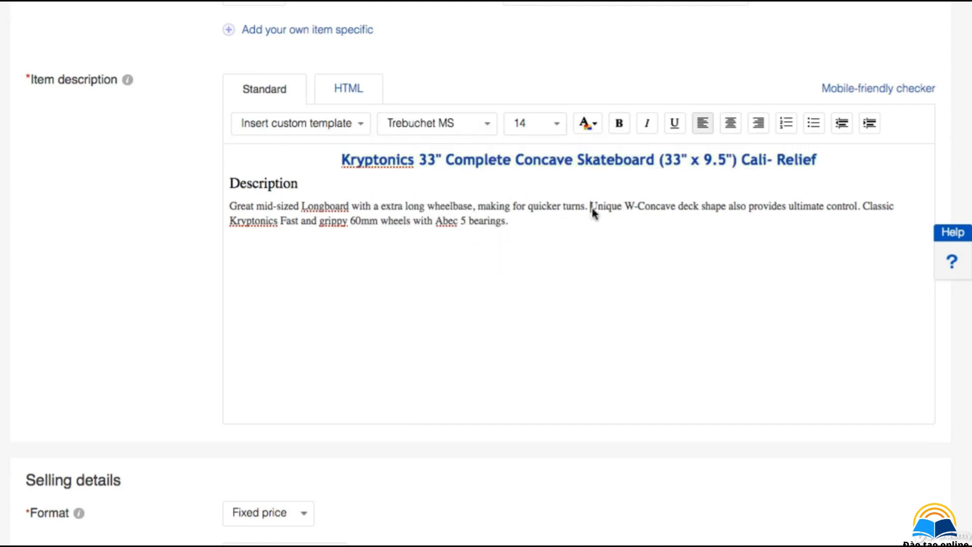
Step: Make the description paragraph bold
{"action": "left_click_drag", "start_coordinate": [539, 241], "coordinate": [208, 211]}
{"action": "key", "text": "ctrl+b"}
{"action": "left_click", "coordinate": [291, 184]}
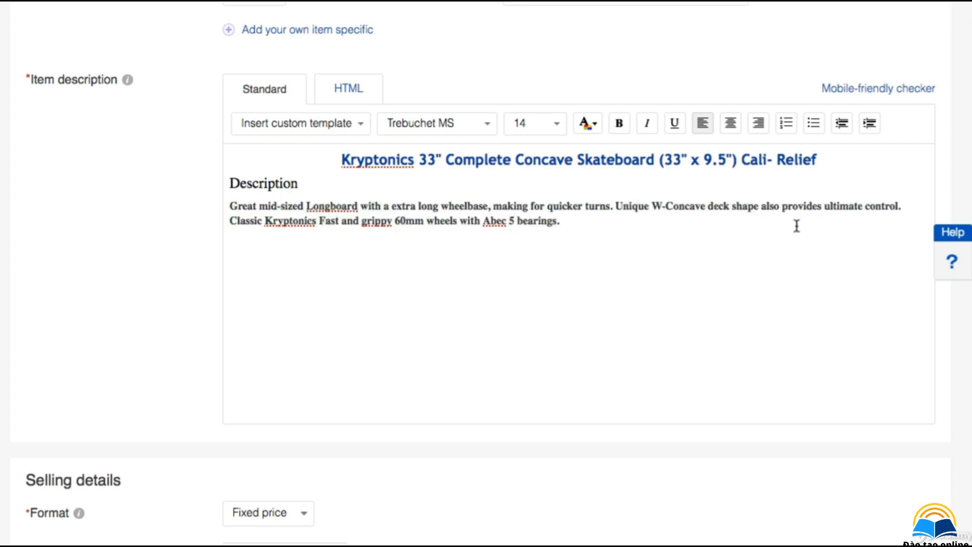
{"action": "scroll", "coordinate": [957, 297], "scroll_direction": "down", "scroll_amount": 8}
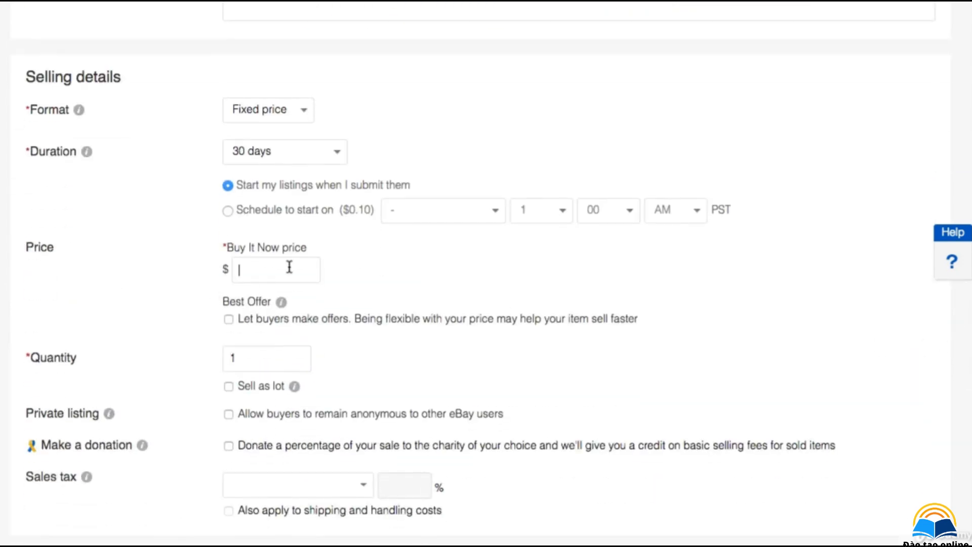
Step: Work out the price with the calculator, then set the Buy It Now price to 68.97 and the quantity to 3
{"action": "left_click", "coordinate": [289, 268]}
{"action": "left_click", "coordinate": [81, 187]}
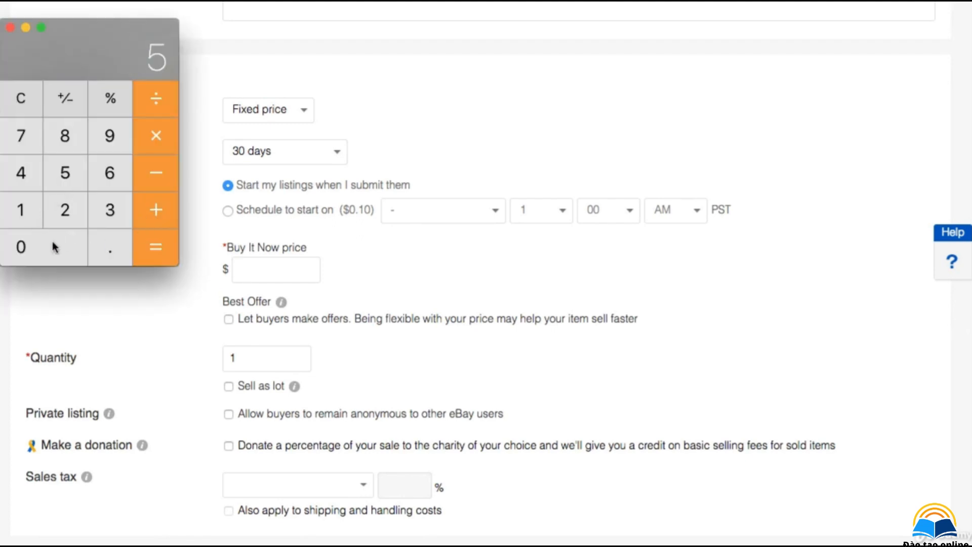
{"action": "key", "text": "0"}
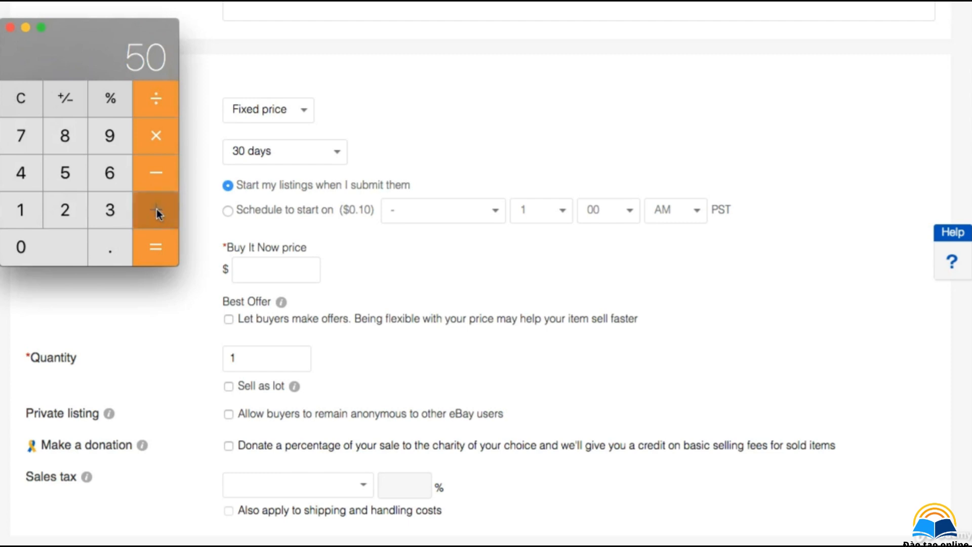
{"action": "left_click", "coordinate": [26, 202]}
{"action": "left_click", "coordinate": [110, 173]}
{"action": "left_click", "coordinate": [156, 247]}
{"action": "left_click", "coordinate": [8, 27]}
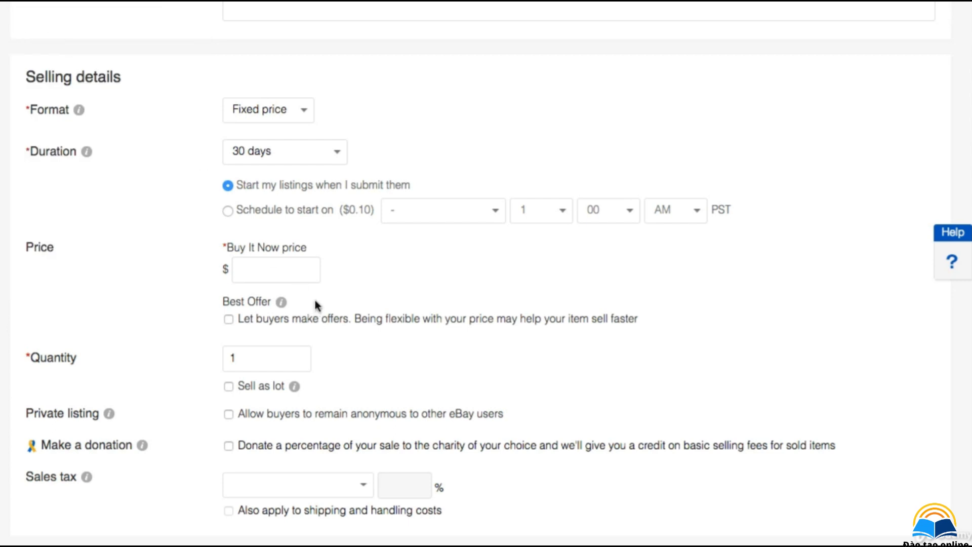
{"action": "type", "text": "68.97"}
{"action": "left_click_drag", "start_coordinate": [225, 364], "coordinate": [253, 364]}
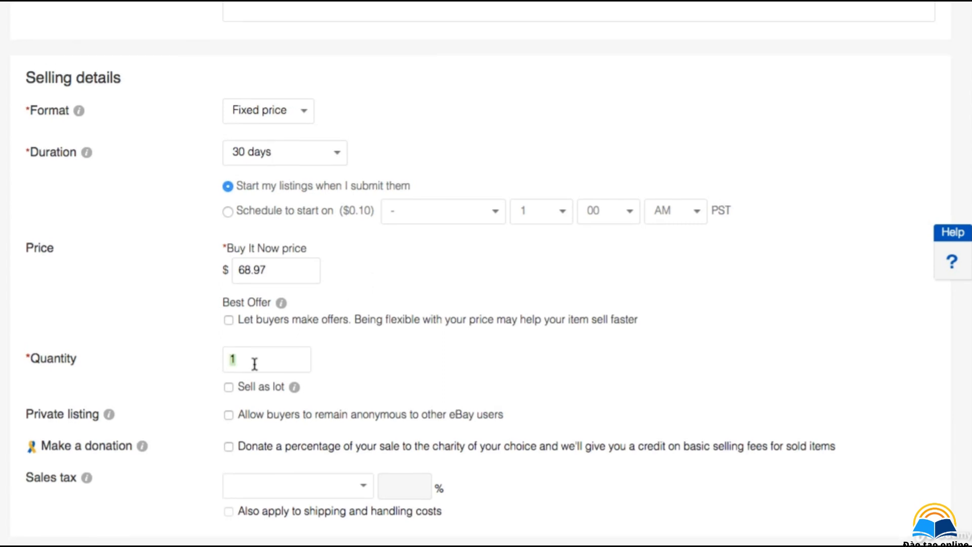
{"action": "type", "text": "3"}
Step: Insert 'Skate board' before 'Skateboard' in the listing title
{"action": "scroll", "coordinate": [486, 273], "scroll_direction": "up", "scroll_amount": 20}
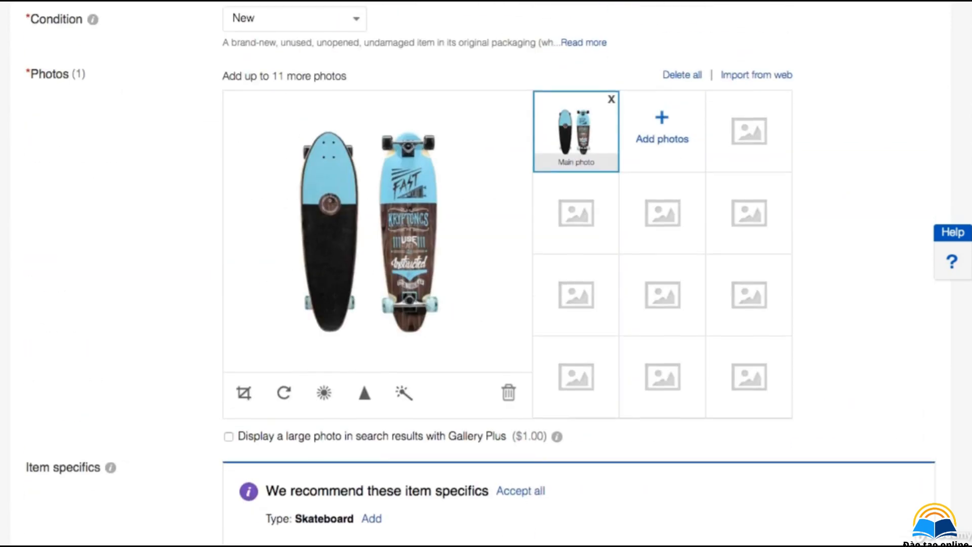
{"action": "scroll", "coordinate": [486, 274], "scroll_direction": "up", "scroll_amount": 6}
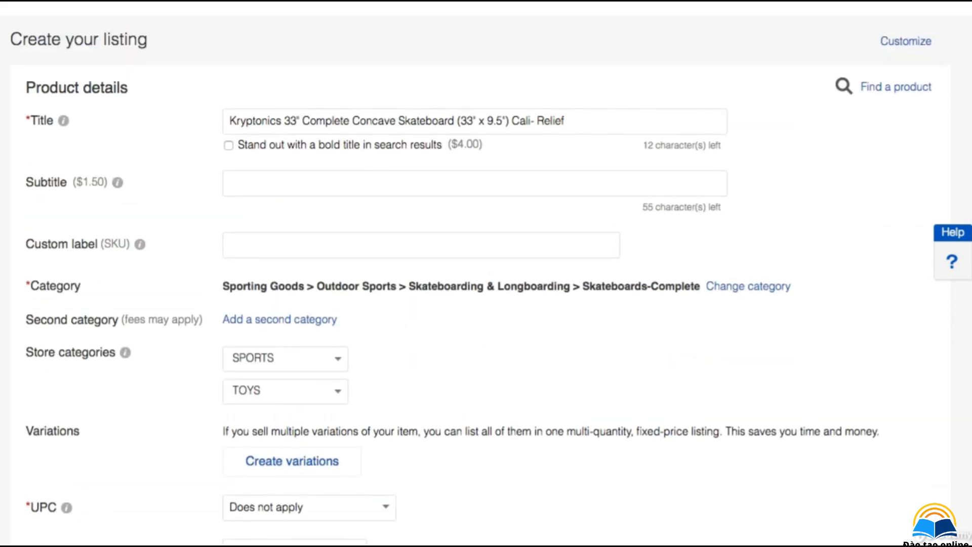
{"action": "triple_click", "coordinate": [280, 121]}
{"action": "left_click_drag", "start_coordinate": [280, 122], "coordinate": [302, 121]}
{"action": "left_click", "coordinate": [326, 120]}
{"action": "left_click", "coordinate": [404, 122]}
{"action": "double_click", "coordinate": [406, 122]}
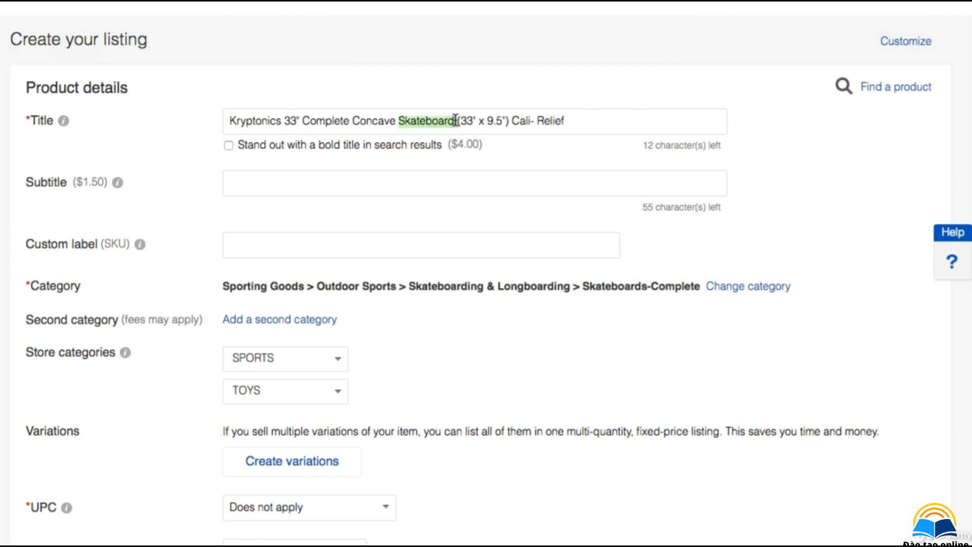
{"action": "left_click", "coordinate": [399, 122]}
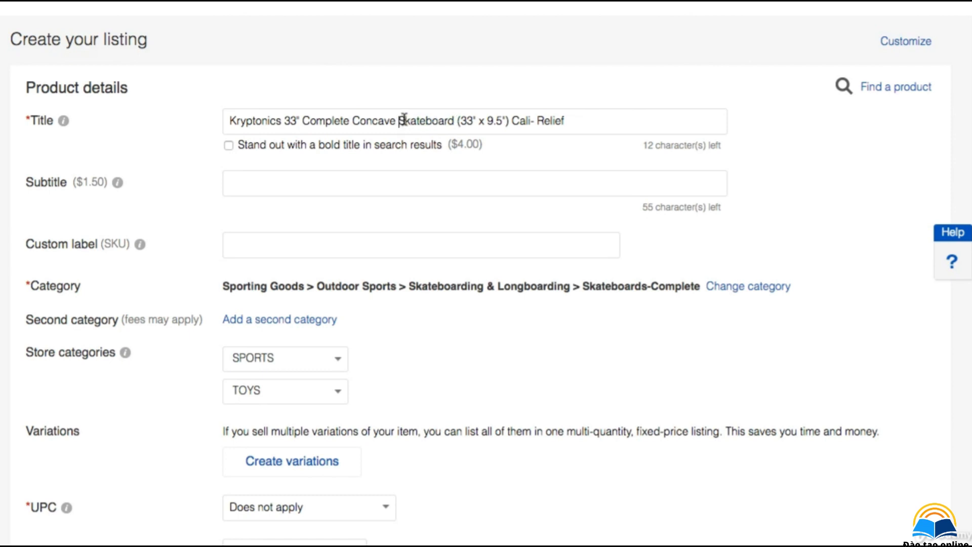
{"action": "type", "text": "Sk"}
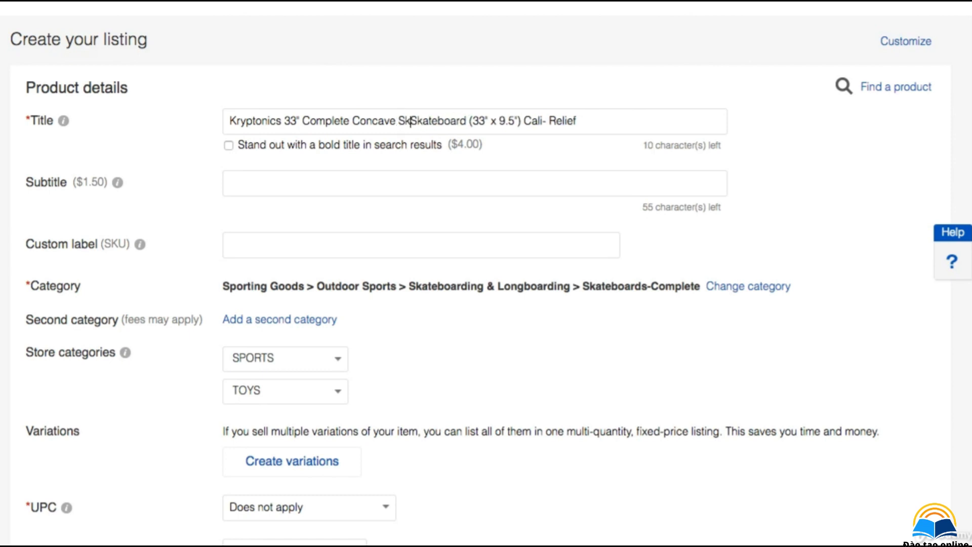
{"action": "type", "text": "ate b"}
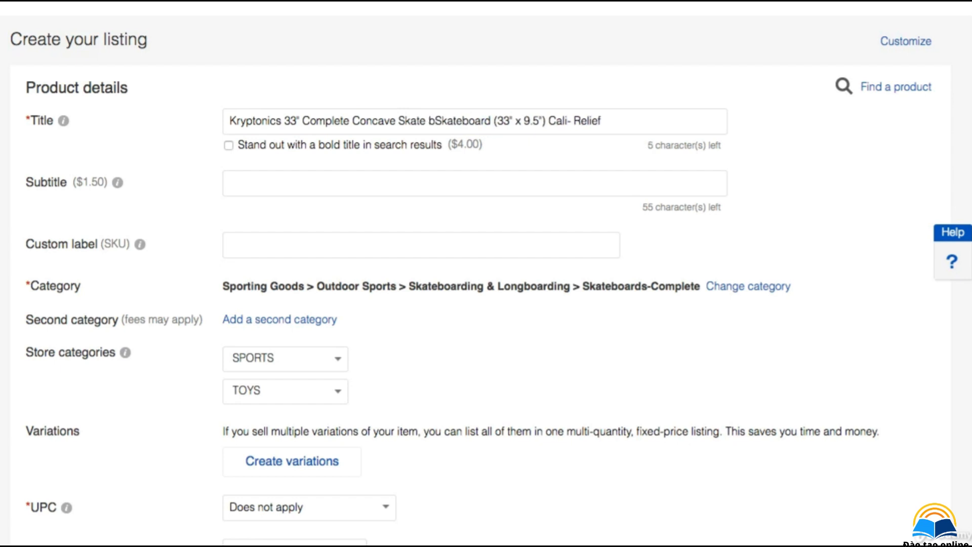
{"action": "type", "text": "oard"}
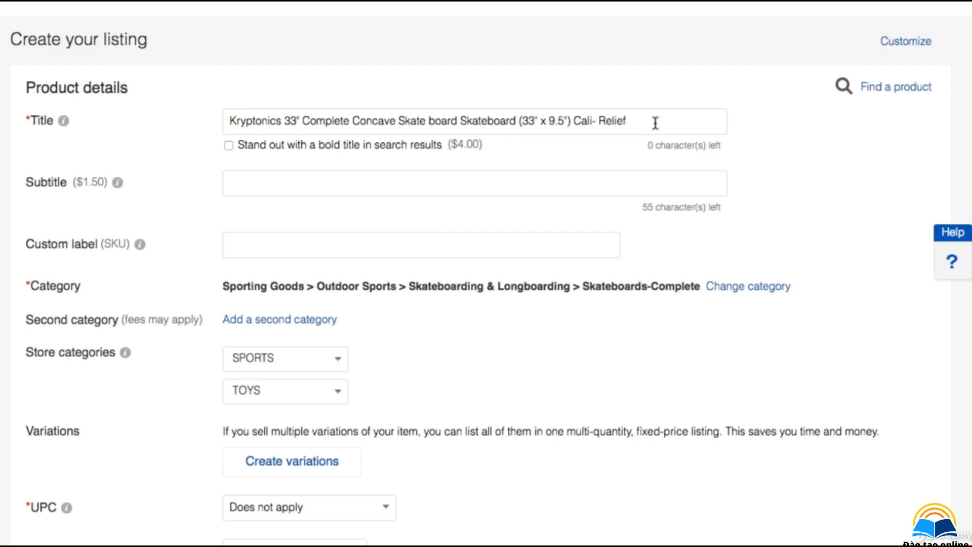
Step: Replace the title's ending 'Cali- Relief' with 'Califronia'
{"action": "left_click_drag", "start_coordinate": [654, 123], "coordinate": [592, 122]}
{"action": "key", "text": "BackSpace"}
{"action": "type", "text": "fonia"}
{"action": "left_click", "coordinate": [591, 121]}
{"action": "type", "text": "r"}
Step: Delete the word 'Complete' from the title and append 'BRAND NEW' at its end
{"action": "scroll", "coordinate": [309, 126], "scroll_direction": "down", "scroll_amount": 1}
{"action": "double_click", "coordinate": [331, 110]}
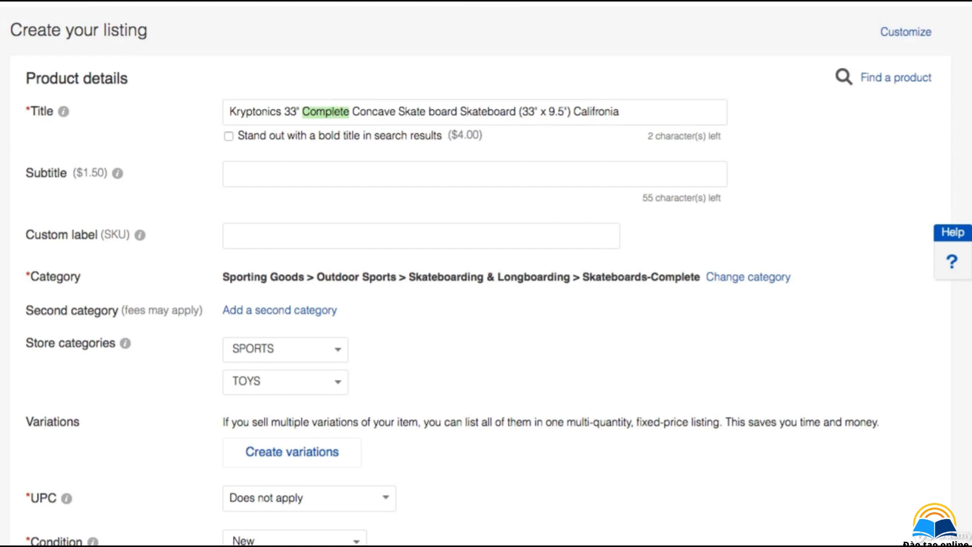
{"action": "key", "text": "BackSpace"}
{"action": "key", "text": "BackSpace"}
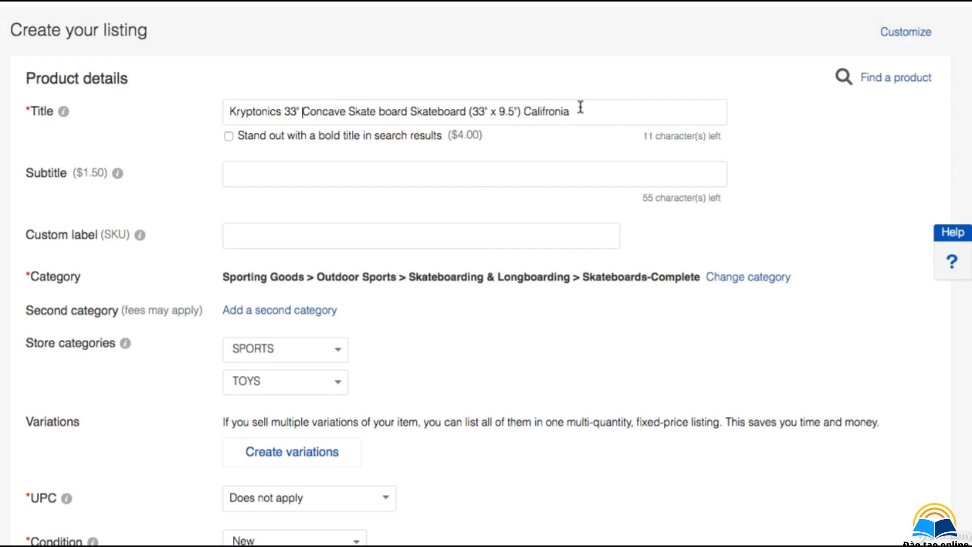
{"action": "left_click", "coordinate": [579, 107]}
{"action": "type", "text": "BRAND NEW"}
Step: Change the end of the description's title line to 'California - Relief version'
{"action": "scroll", "coordinate": [959, 172], "scroll_direction": "down", "scroll_amount": 15}
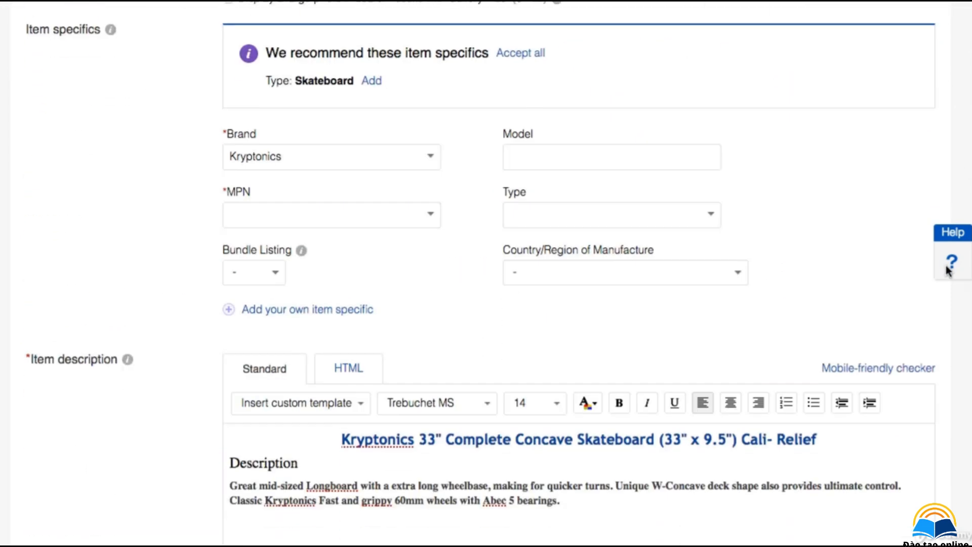
{"action": "scroll", "coordinate": [948, 270], "scroll_direction": "down", "scroll_amount": 3}
{"action": "left_click", "coordinate": [767, 292]}
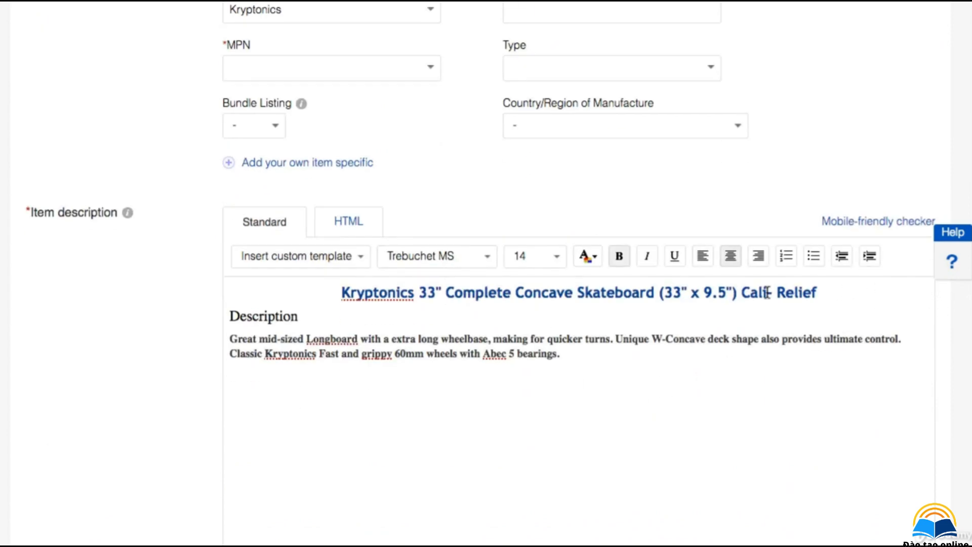
{"action": "type", "text": "iforn"}
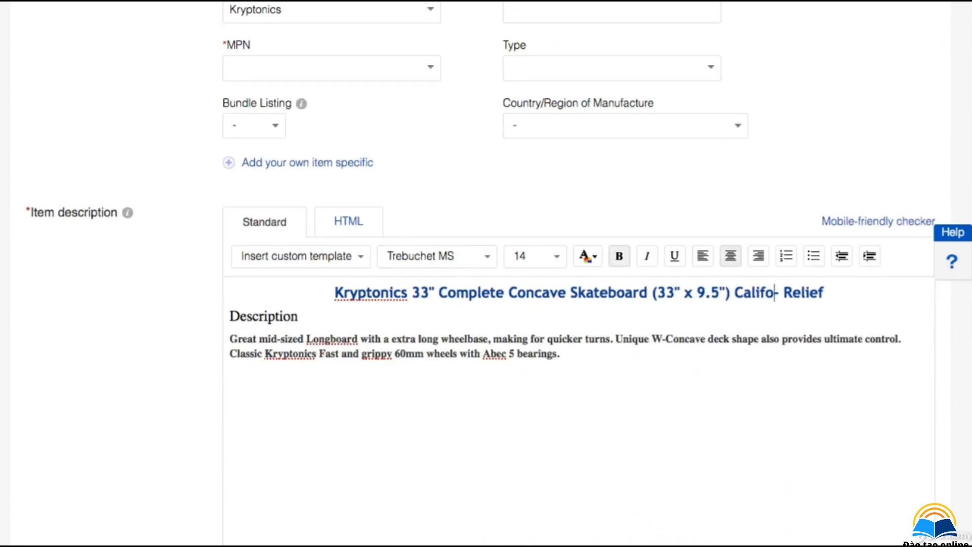
{"action": "type", "text": "i"}
{"action": "key", "text": "BackSpace"}
{"action": "key", "text": "BackSpace"}
{"action": "key", "text": "BackSpace"}
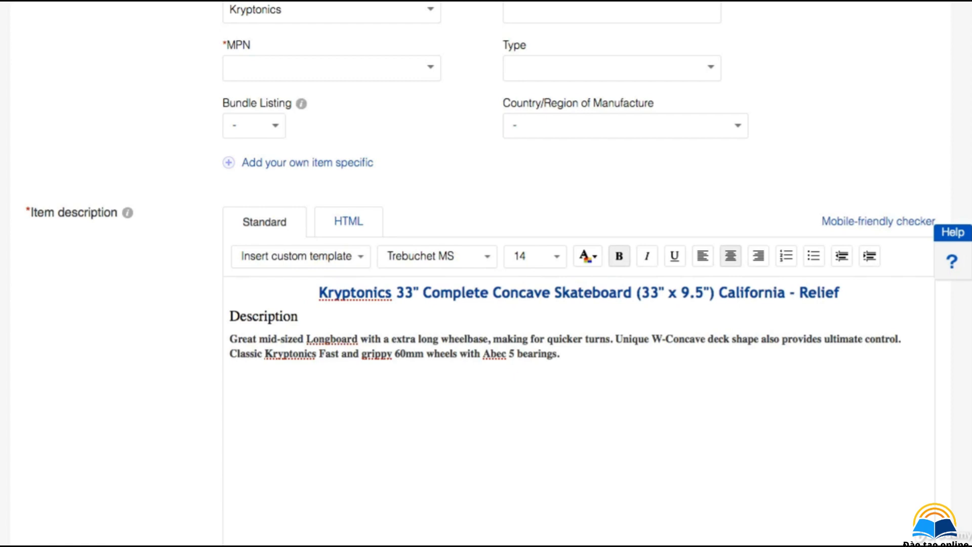
{"action": "type", "text": "v"}
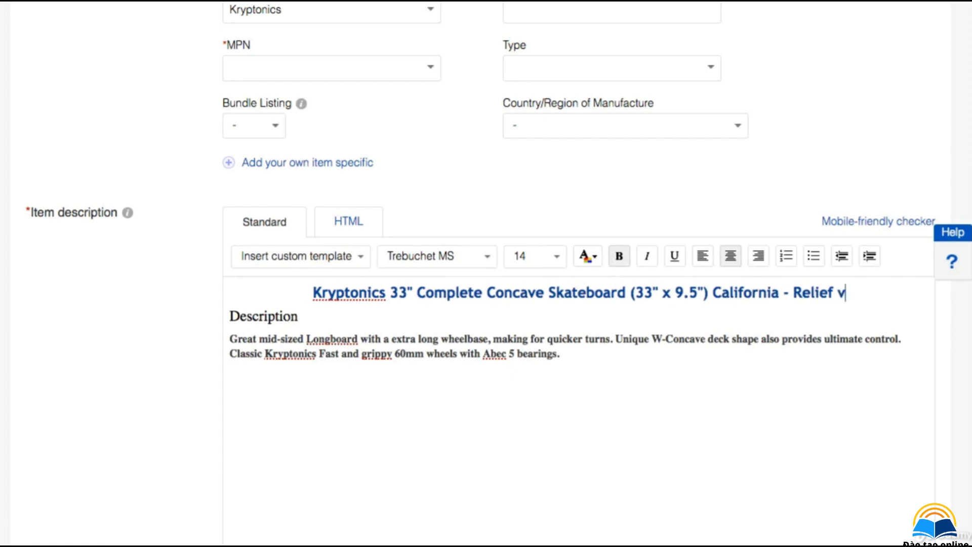
{"action": "type", "text": "ersion"}
Step: Add a new first line 'BRAND NEW FAST USA SHIPPING' above the description's title line
{"action": "left_click", "coordinate": [291, 286]}
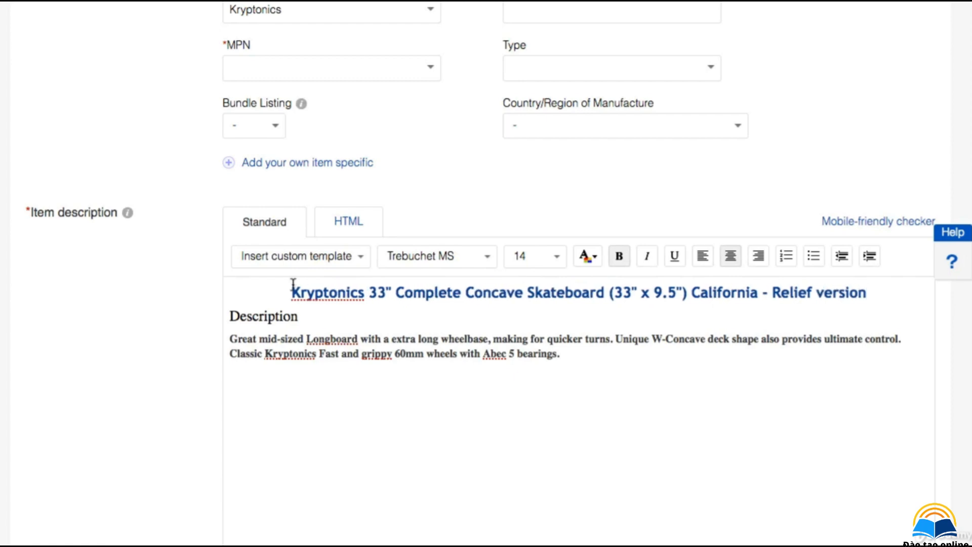
{"action": "key", "text": "Return"}
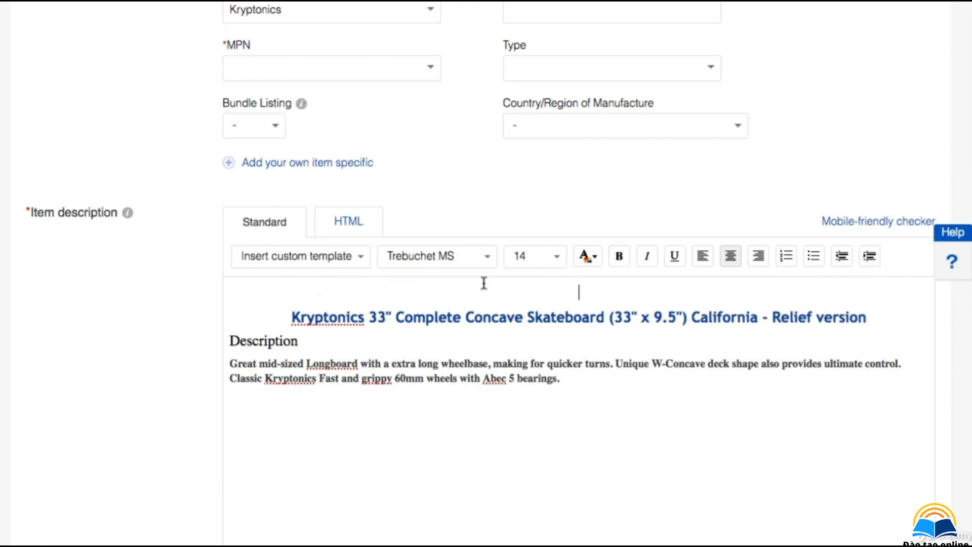
{"action": "type", "text": "BRAND NEW"}
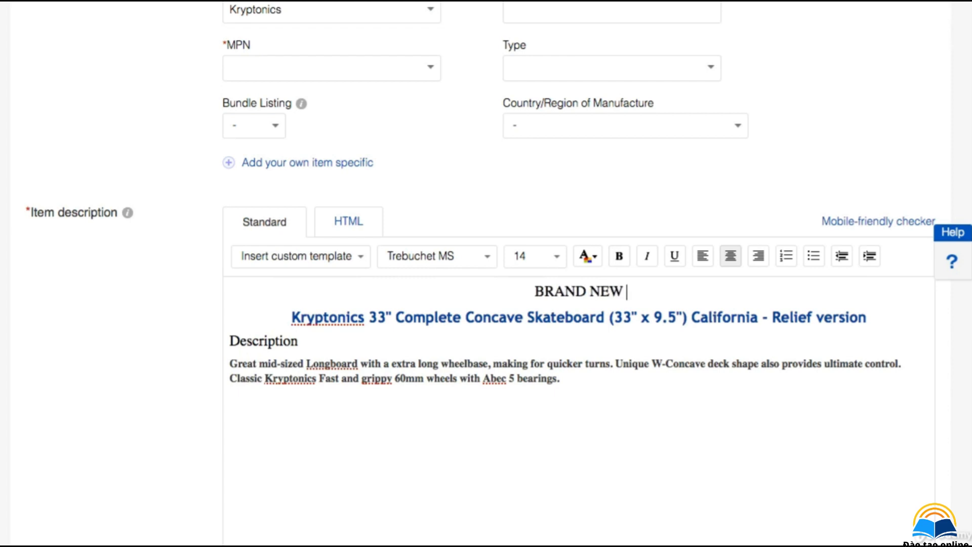
{"action": "type", "text": " FAST USA SHIPPING"}
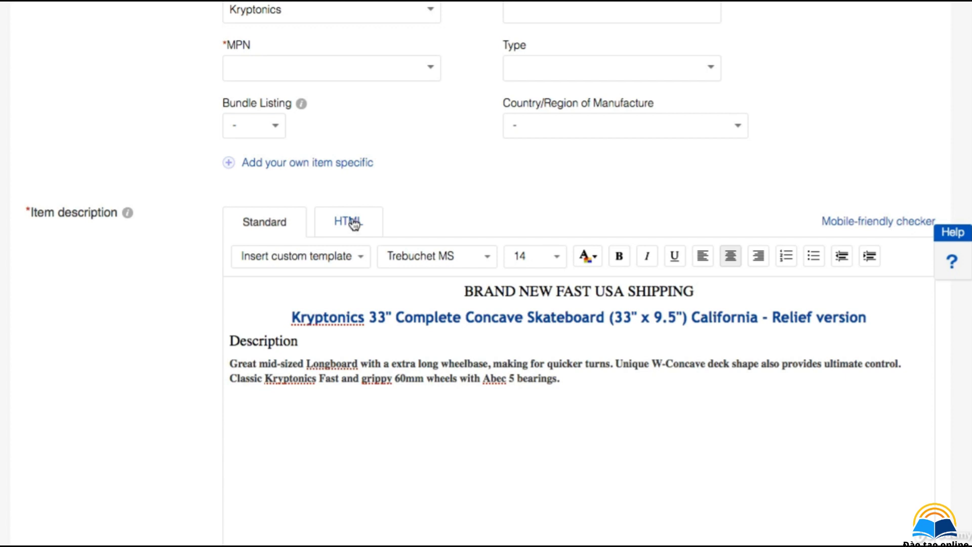
Step: Set the MPN item specific to Does Not Apply
{"action": "scroll", "coordinate": [395, 151], "scroll_direction": "down", "scroll_amount": 1}
{"action": "left_click", "coordinate": [428, 67]}
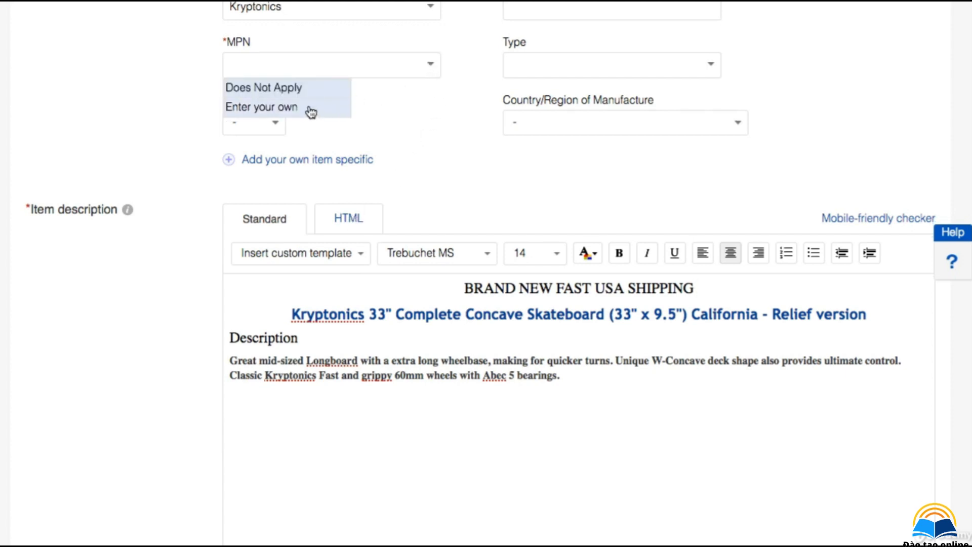
{"action": "left_click", "coordinate": [342, 107]}
{"action": "left_click", "coordinate": [438, 72]}
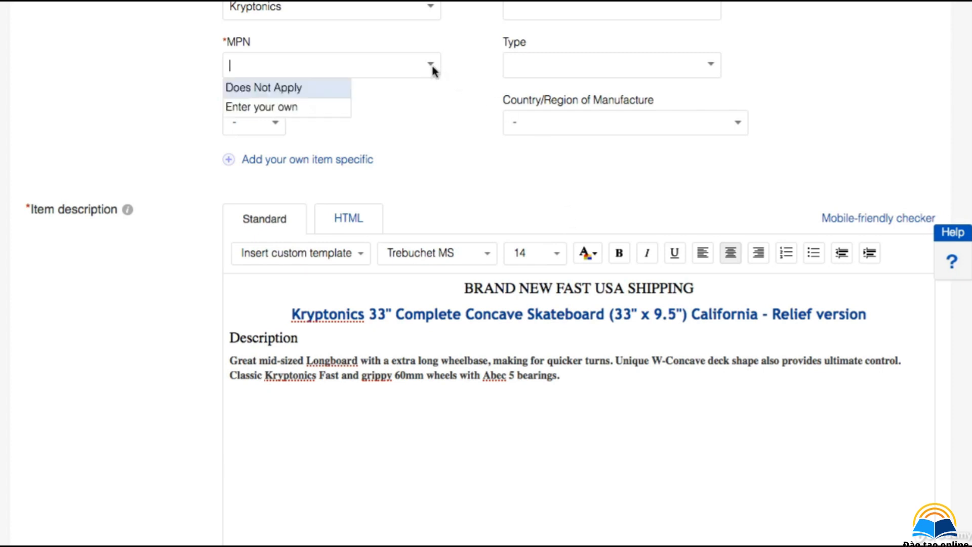
{"action": "left_click", "coordinate": [275, 107]}
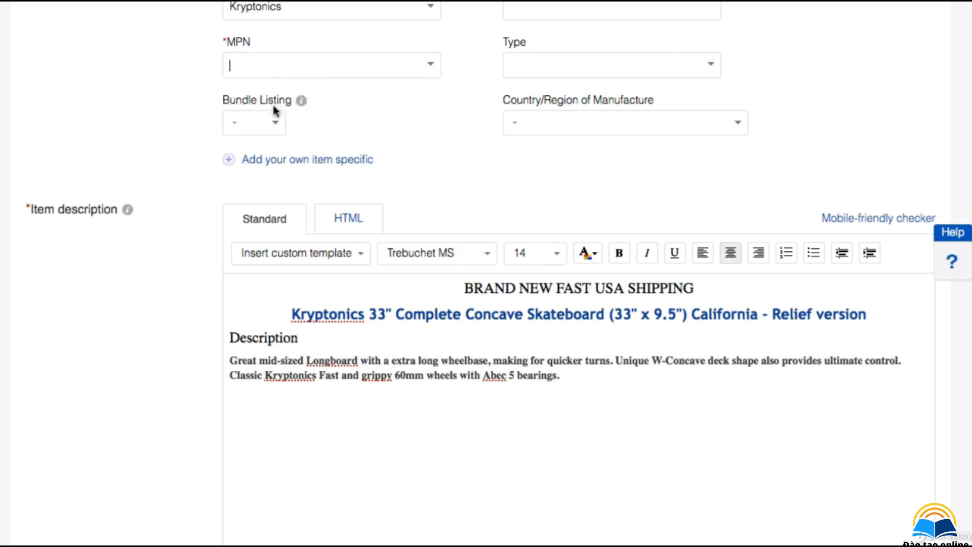
{"action": "left_click", "coordinate": [434, 68]}
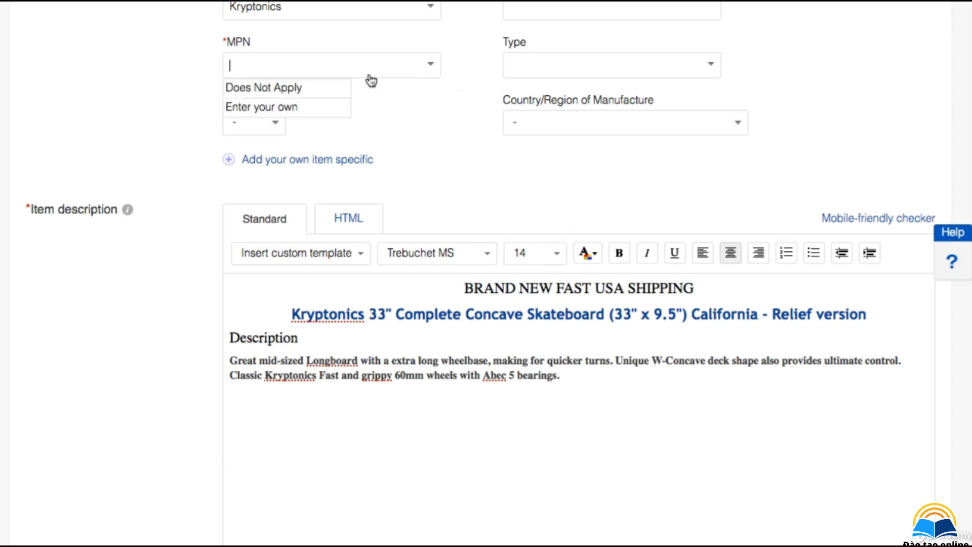
{"action": "left_click", "coordinate": [310, 89]}
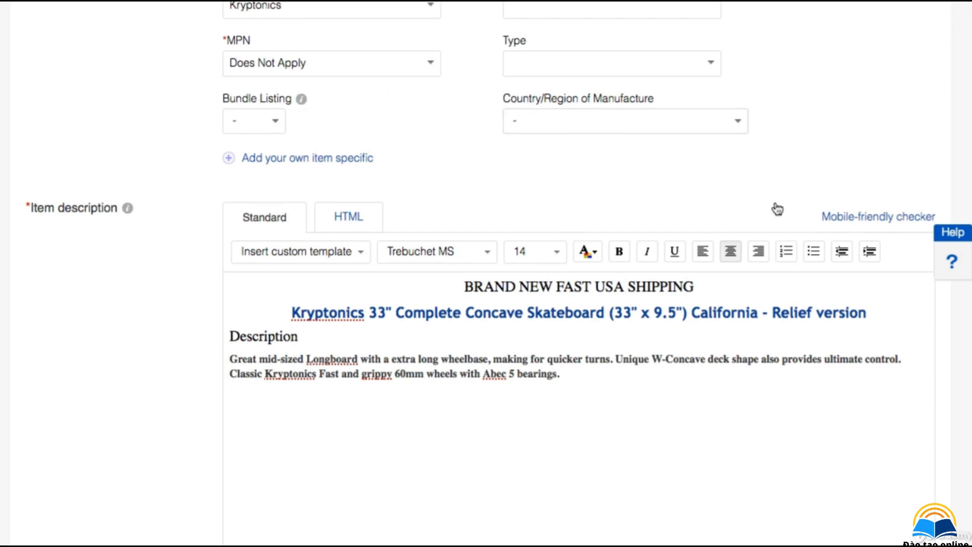
{"action": "scroll", "coordinate": [577, 274], "scroll_direction": "down", "scroll_amount": 3}
{"action": "scroll", "coordinate": [577, 273], "scroll_direction": "down", "scroll_amount": 3}
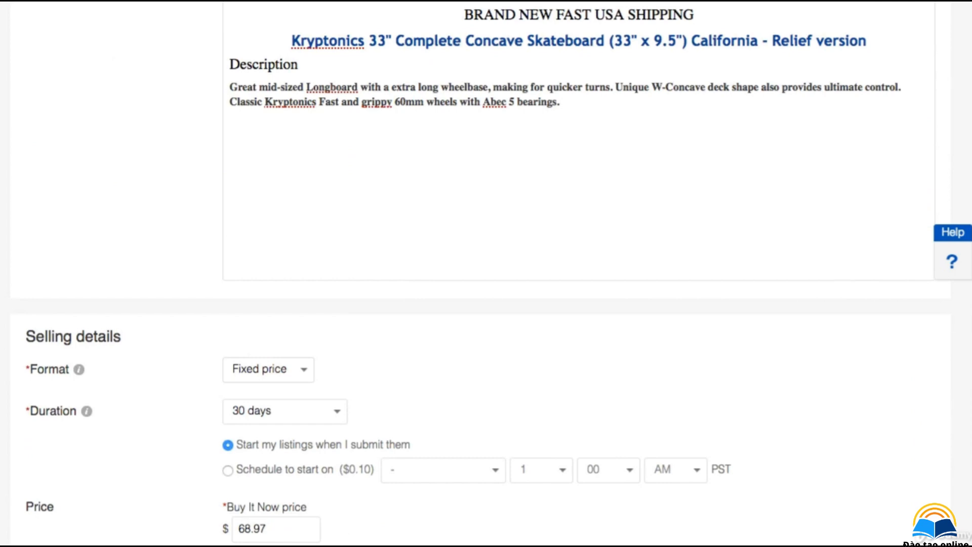
{"action": "scroll", "coordinate": [411, 271], "scroll_direction": "down", "scroll_amount": 10}
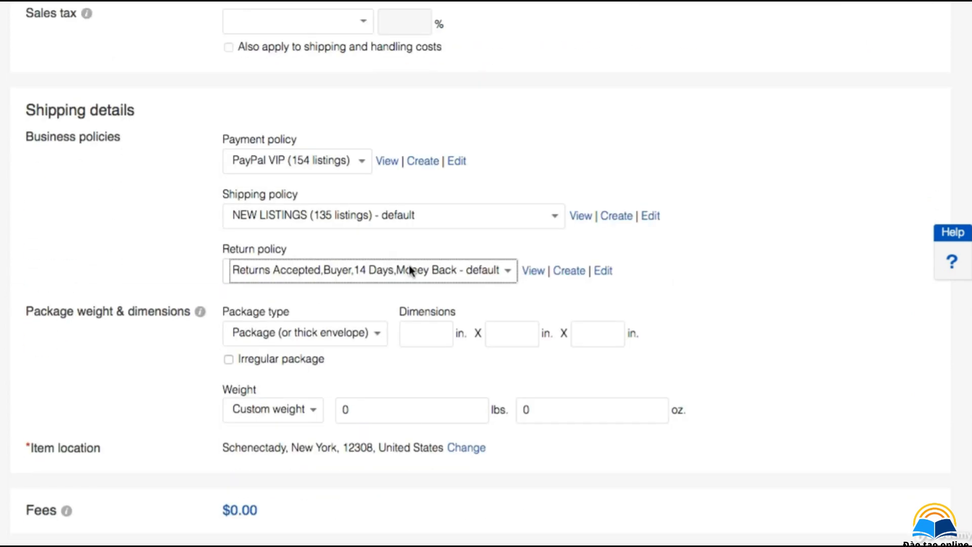